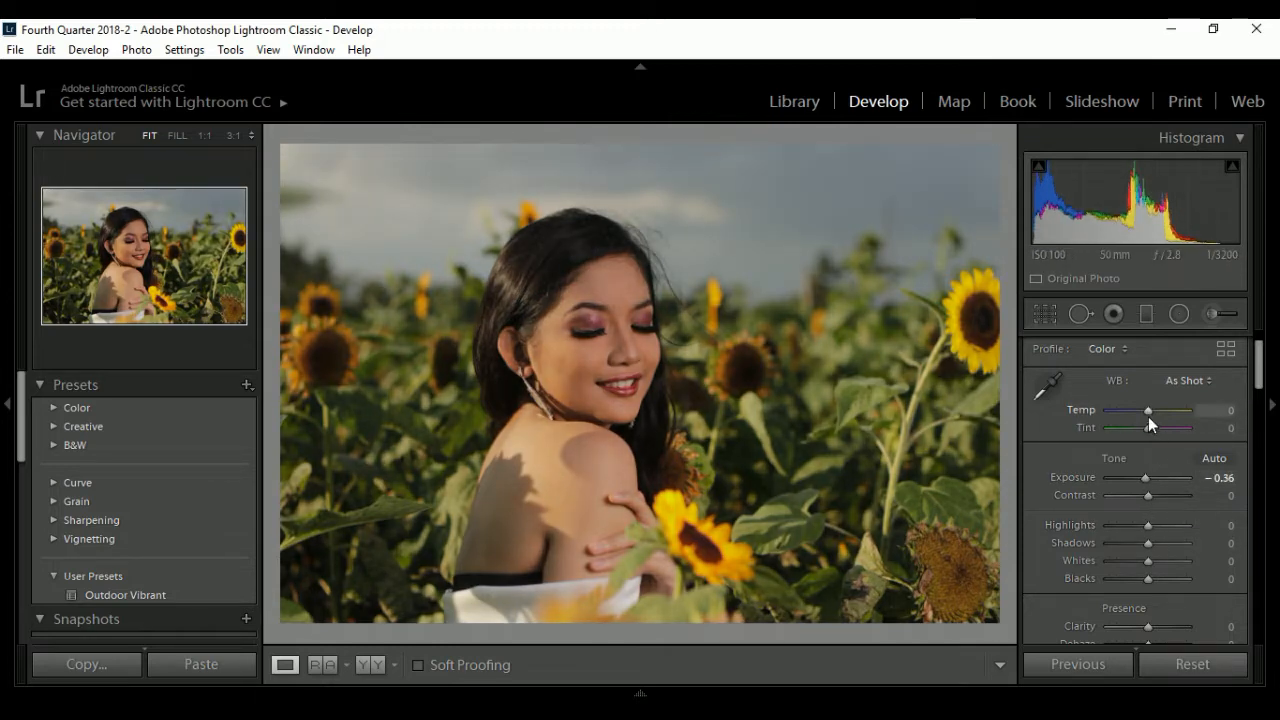
- Set the basic adjustments to Temp -5, Contrast +14, Highlights -10, Shadows +48, Clarity +12 and Vibrance +38
drag(1148, 416, 1146, 416)
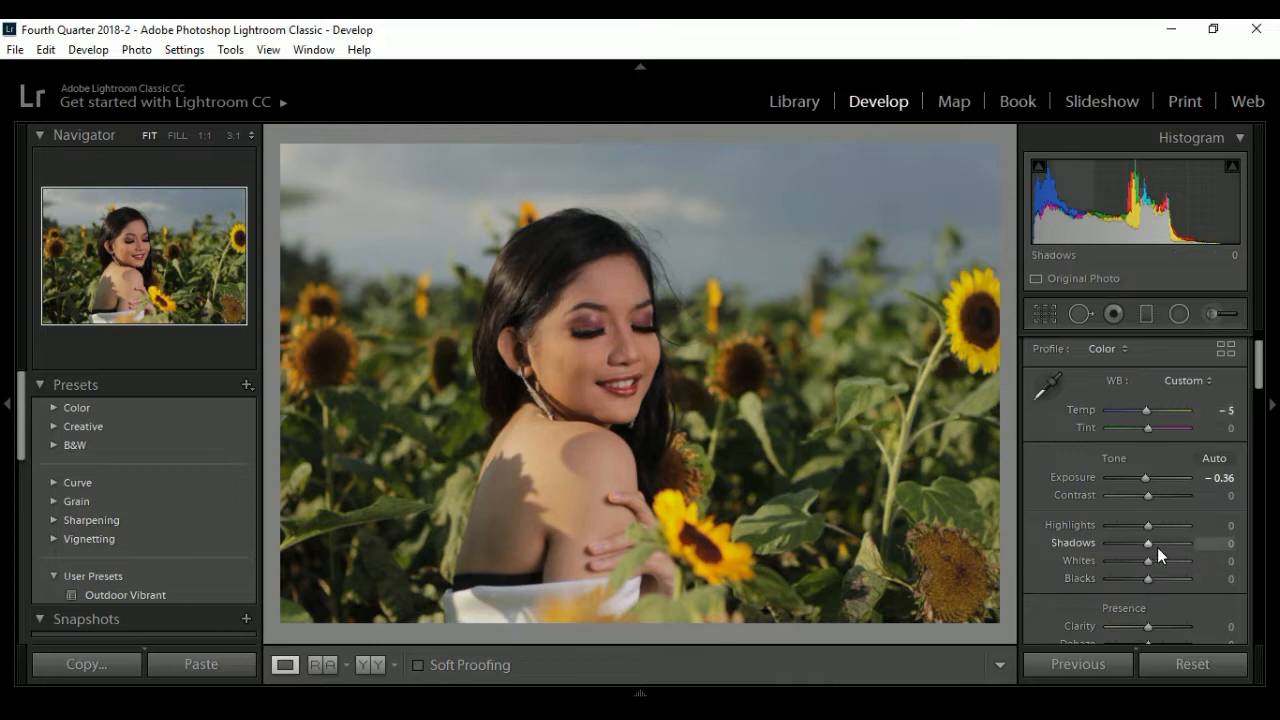
drag(1157, 547, 1151, 496)
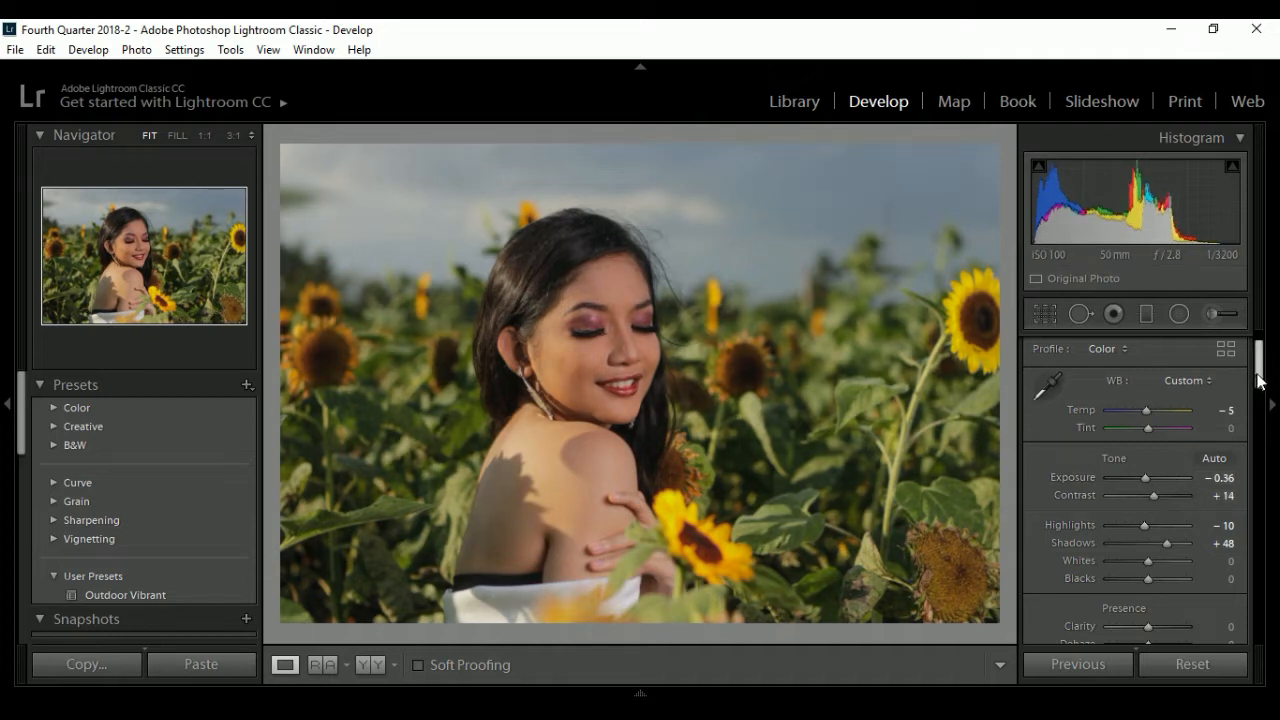
drag(1259, 360, 1262, 410)
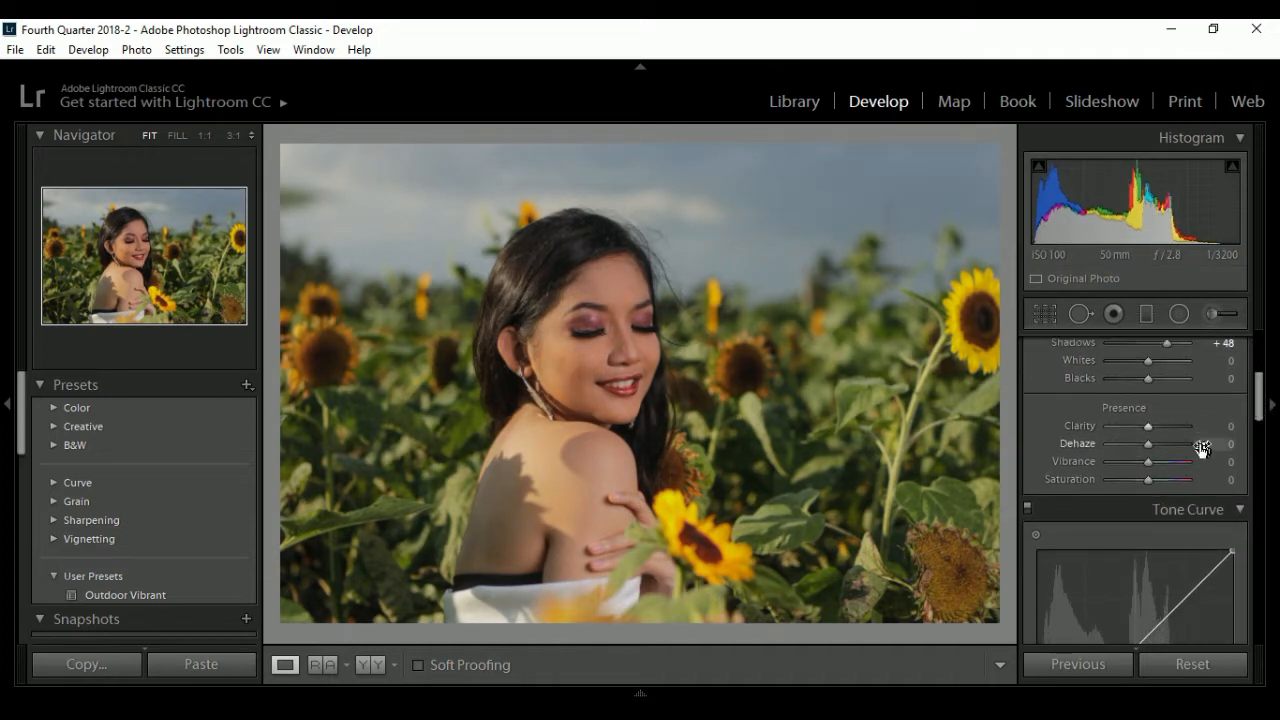
drag(1150, 463, 1166, 463)
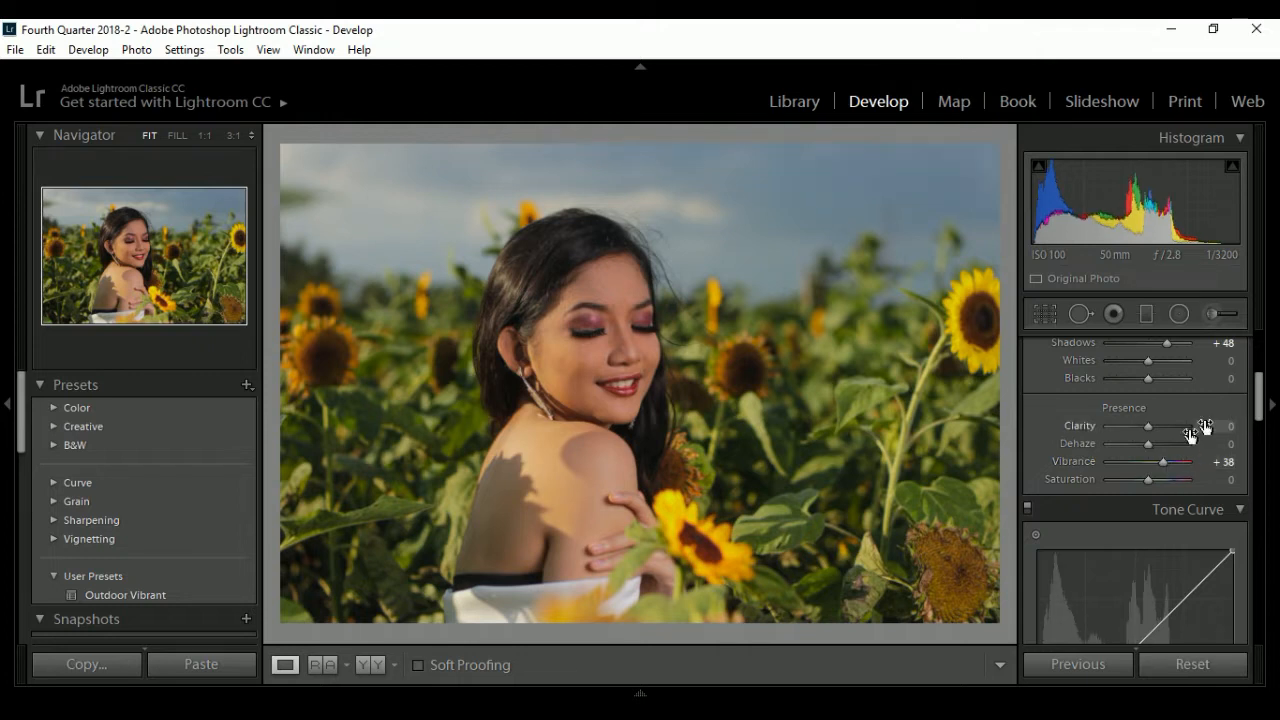
drag(1148, 430, 1154, 429)
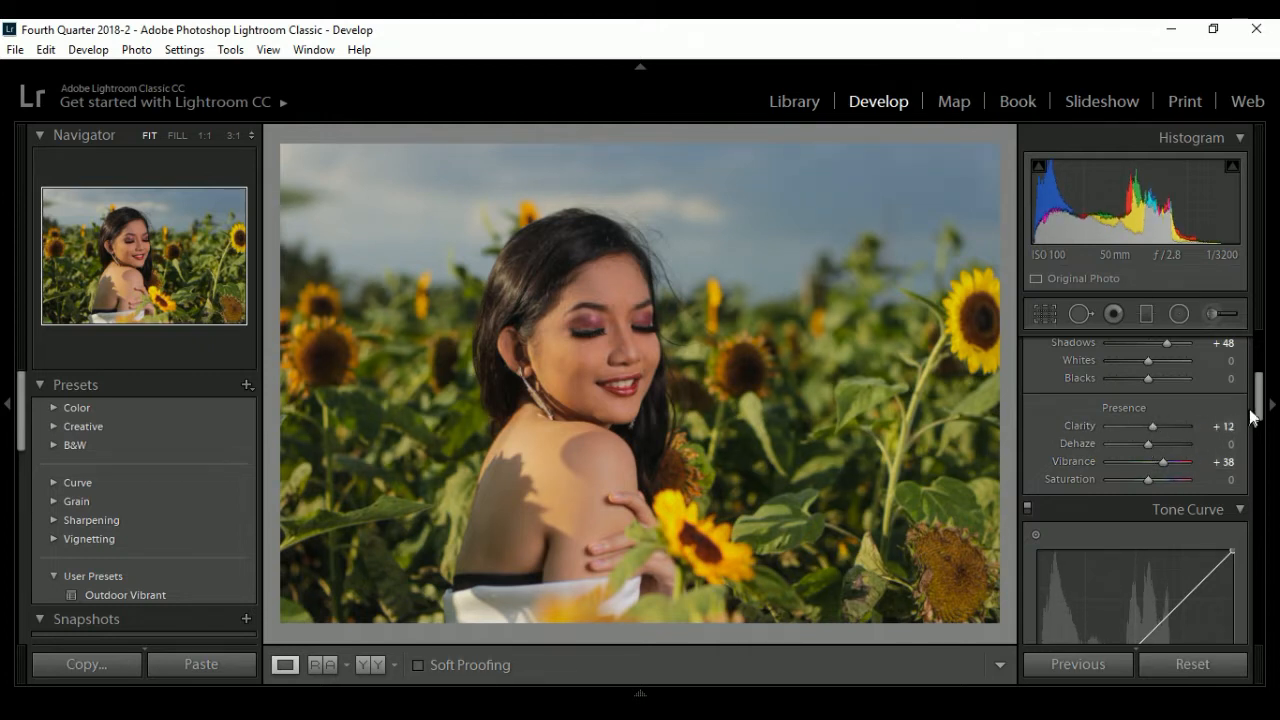
- Lower the orange saturation slightly and set blue to Hue +36, Saturation +40 and Luminance +22 in the HSL color adjustments
drag(1258, 418, 1260, 486)
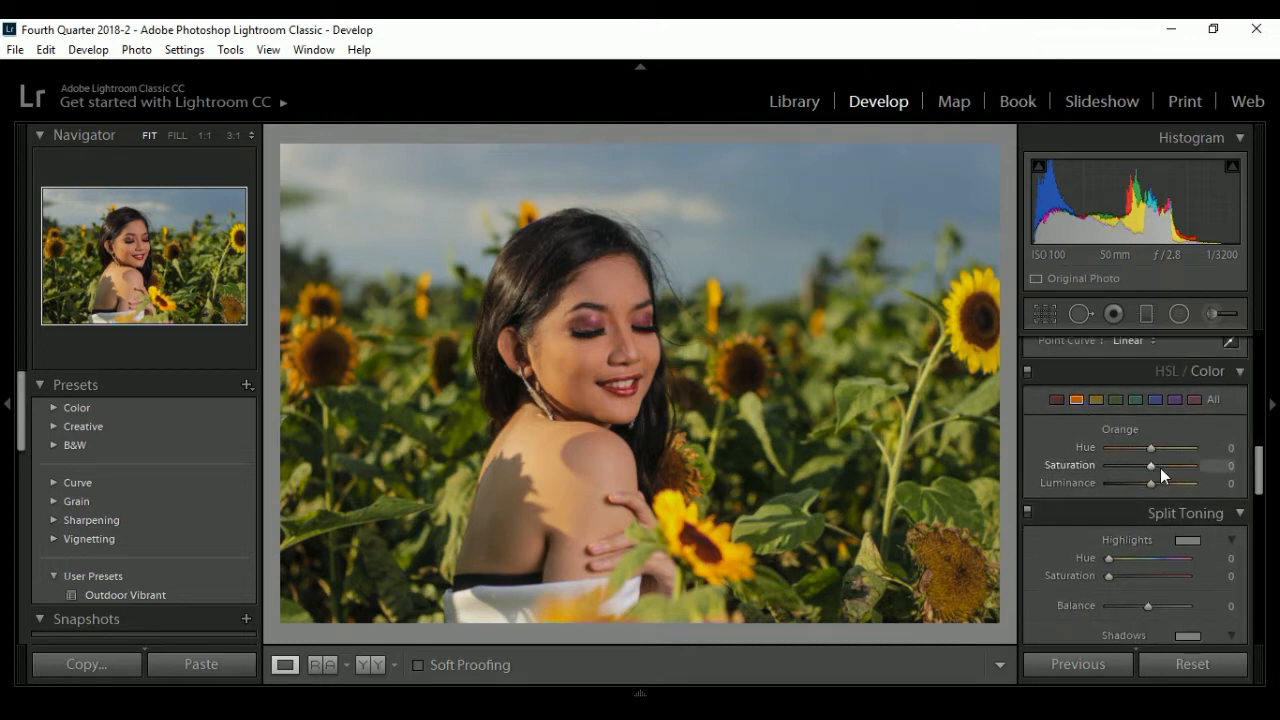
drag(1146, 468, 1143, 468)
click(1155, 399)
drag(1151, 448, 1166, 482)
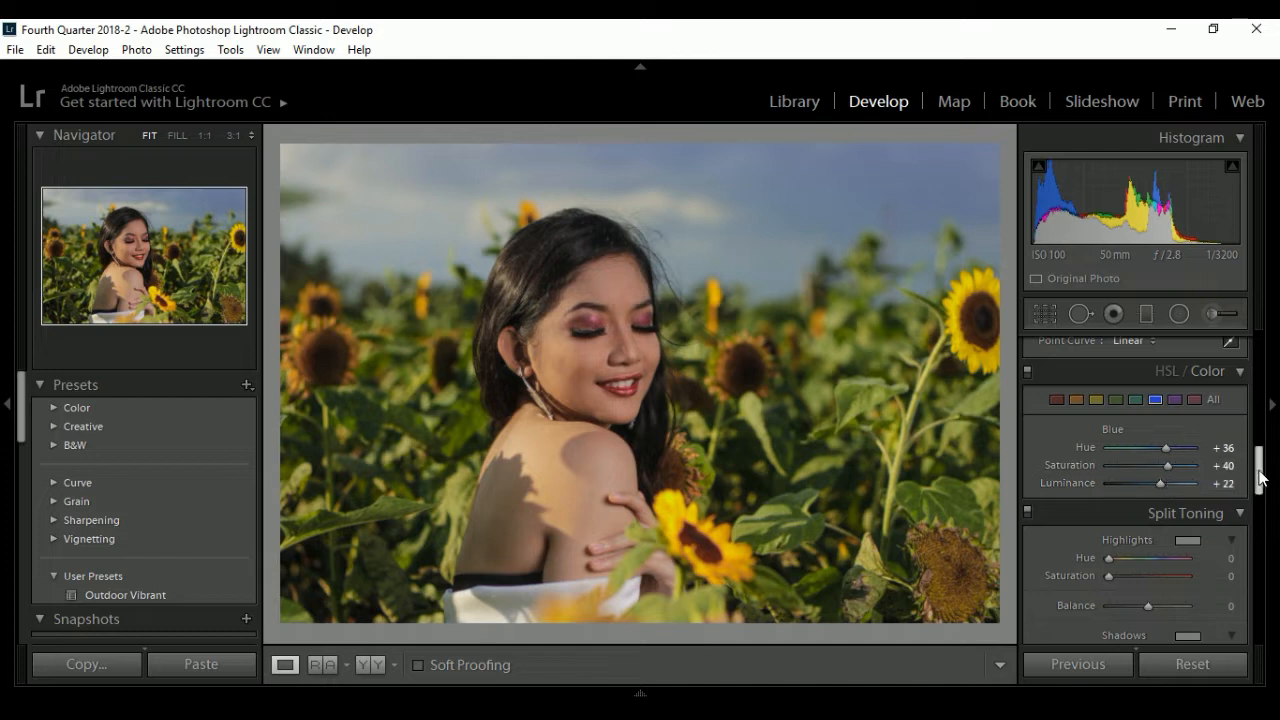
- Set the yellow color adjustments to Hue +2 and Saturation +22
drag(1262, 477, 1262, 474)
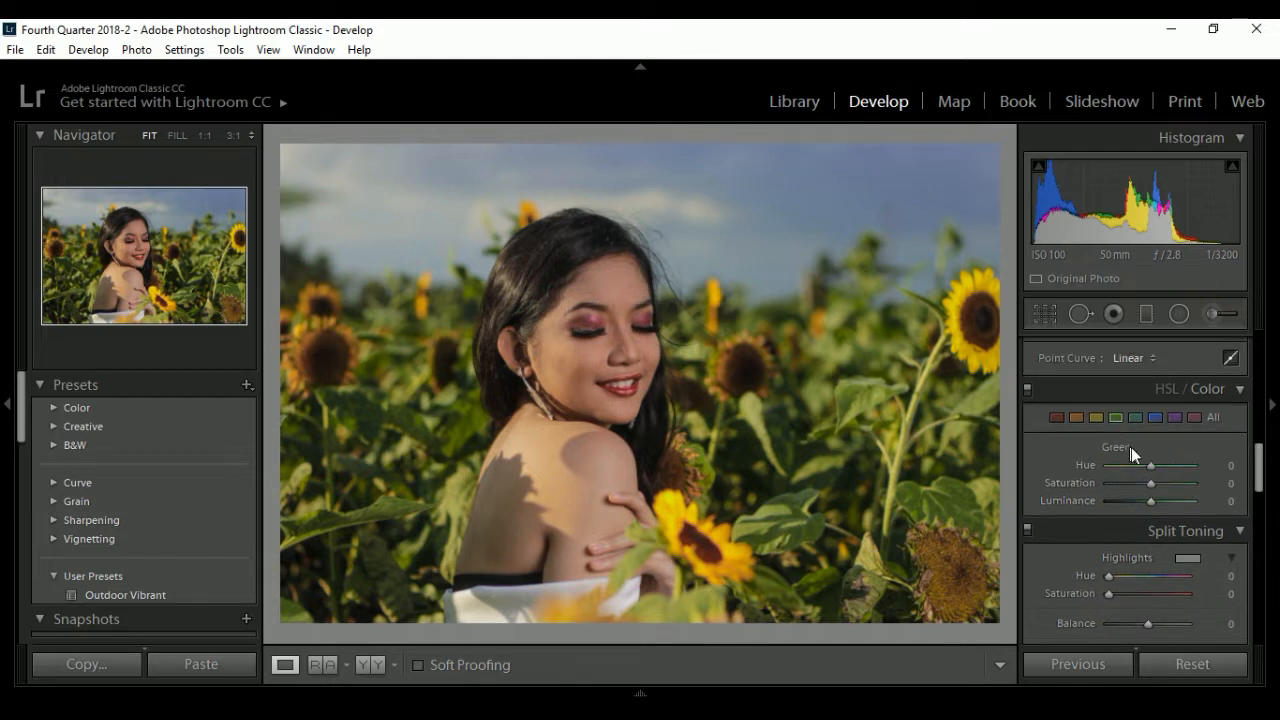
drag(1154, 481, 1149, 463)
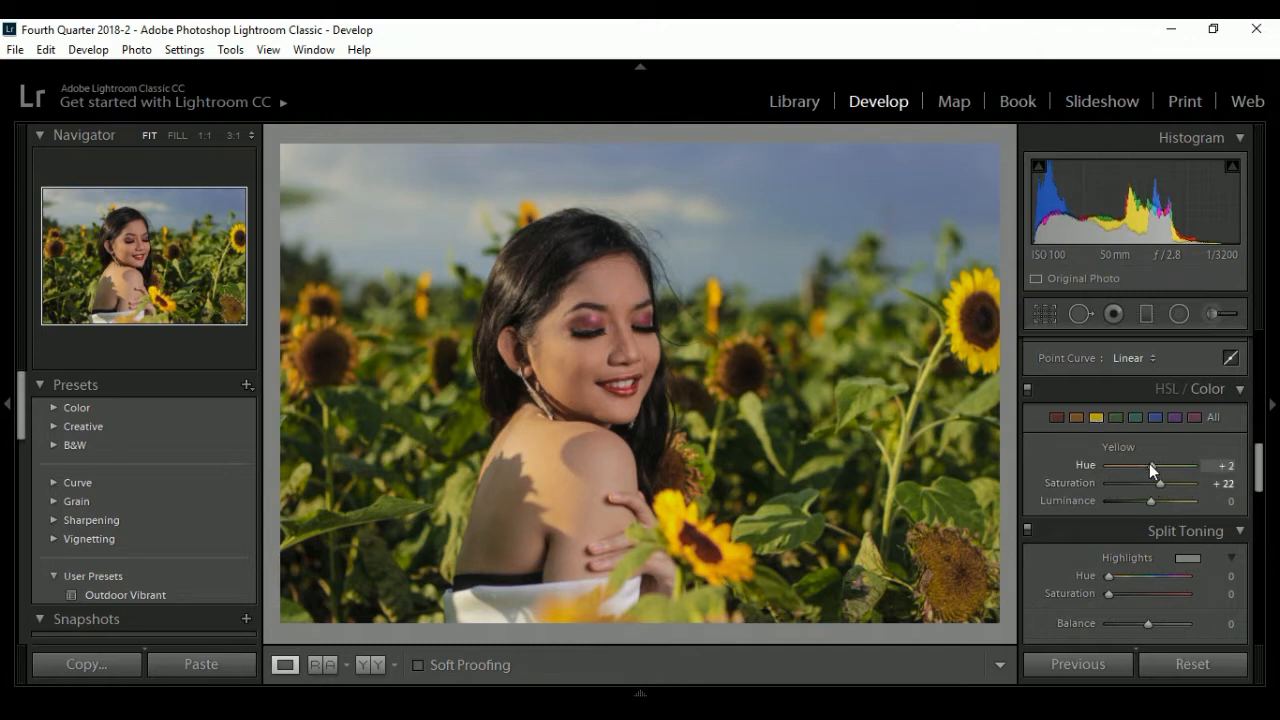
- Draw a radial filter ellipse over the woman's head, then narrow and tilt it to follow her face and hair
drag(1260, 472, 1258, 348)
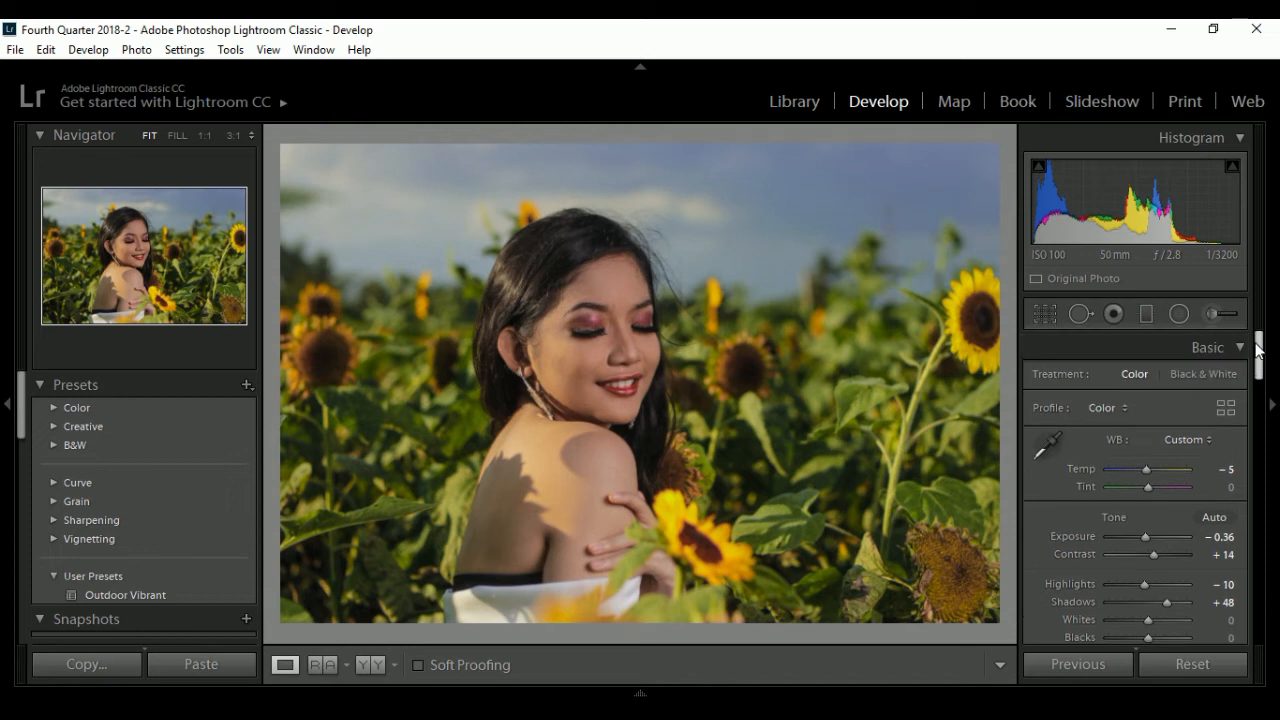
click(1177, 314)
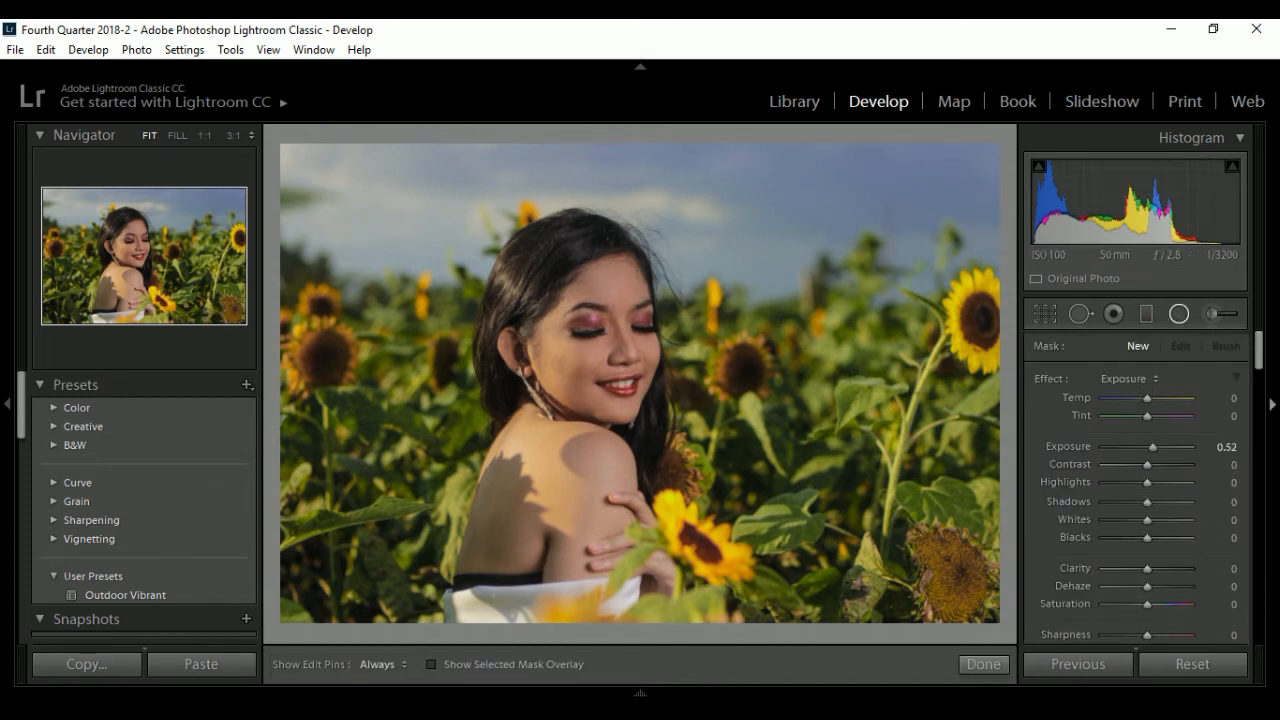
mouse_move(1261, 359)
mouse_down()
mouse_move(1262, 376)
mouse_move(1260, 362)
mouse_up()
drag(574, 261, 676, 388)
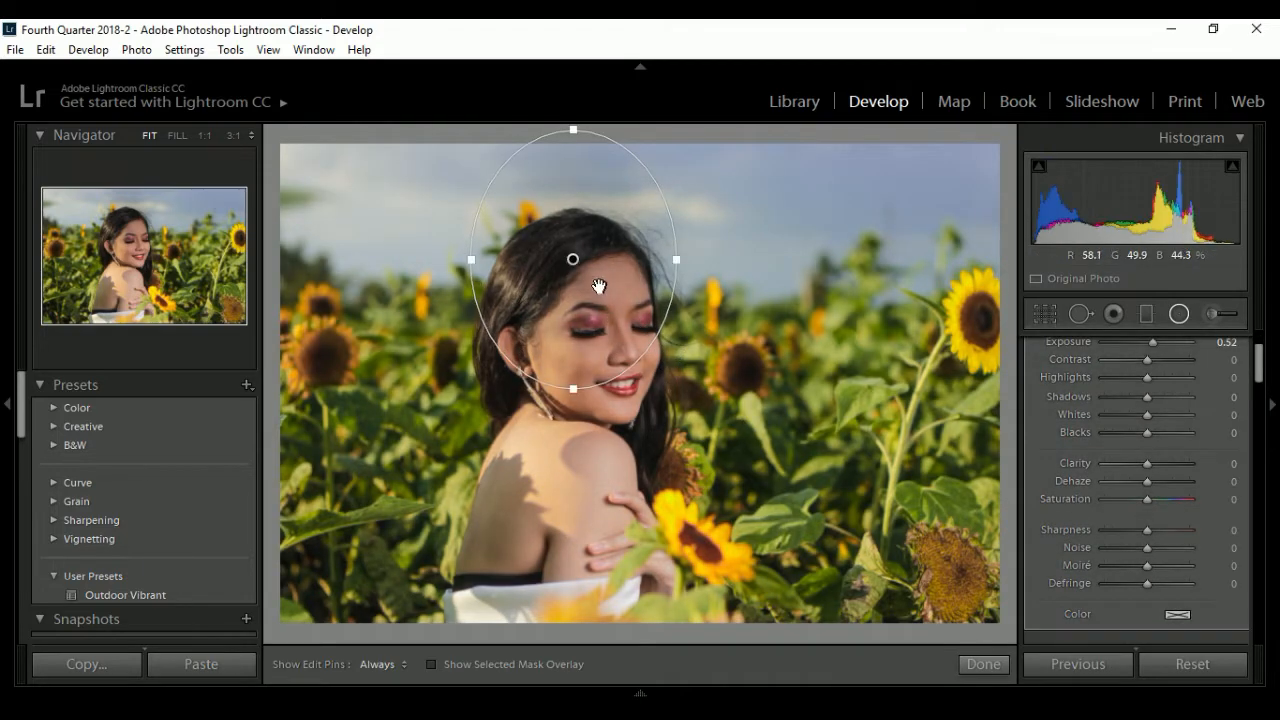
drag(598, 287, 615, 354)
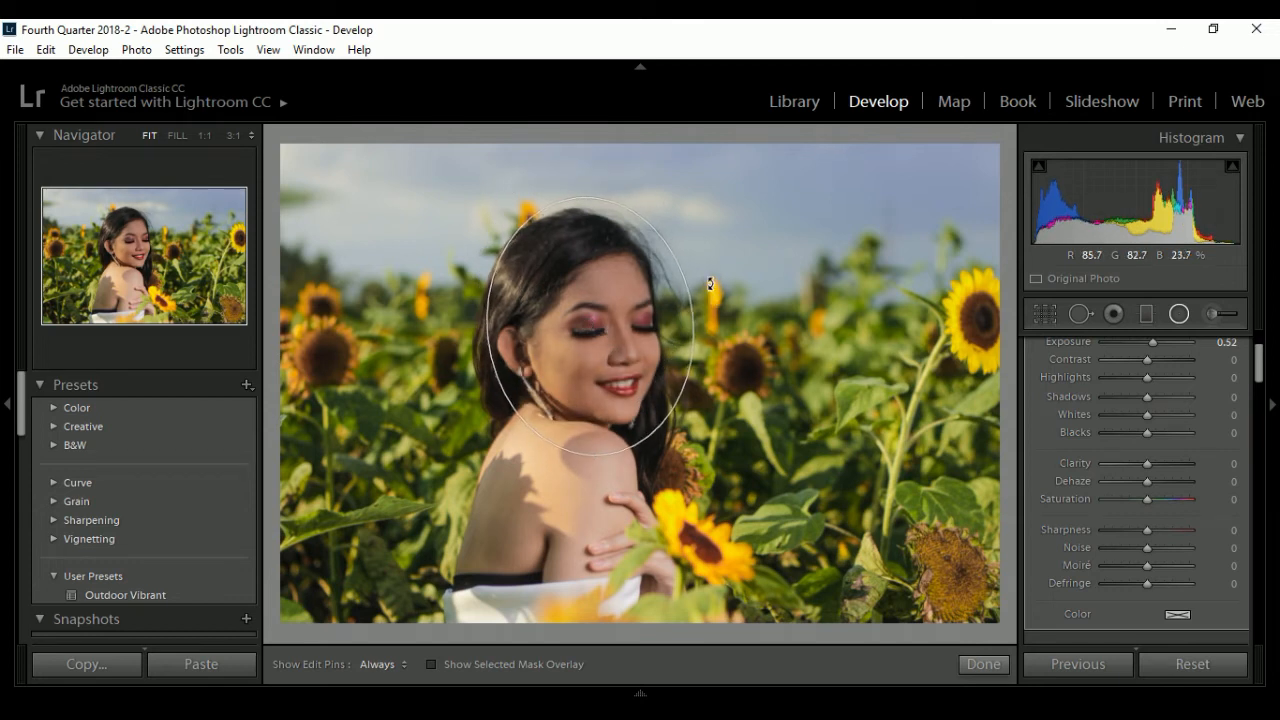
drag(694, 313, 625, 336)
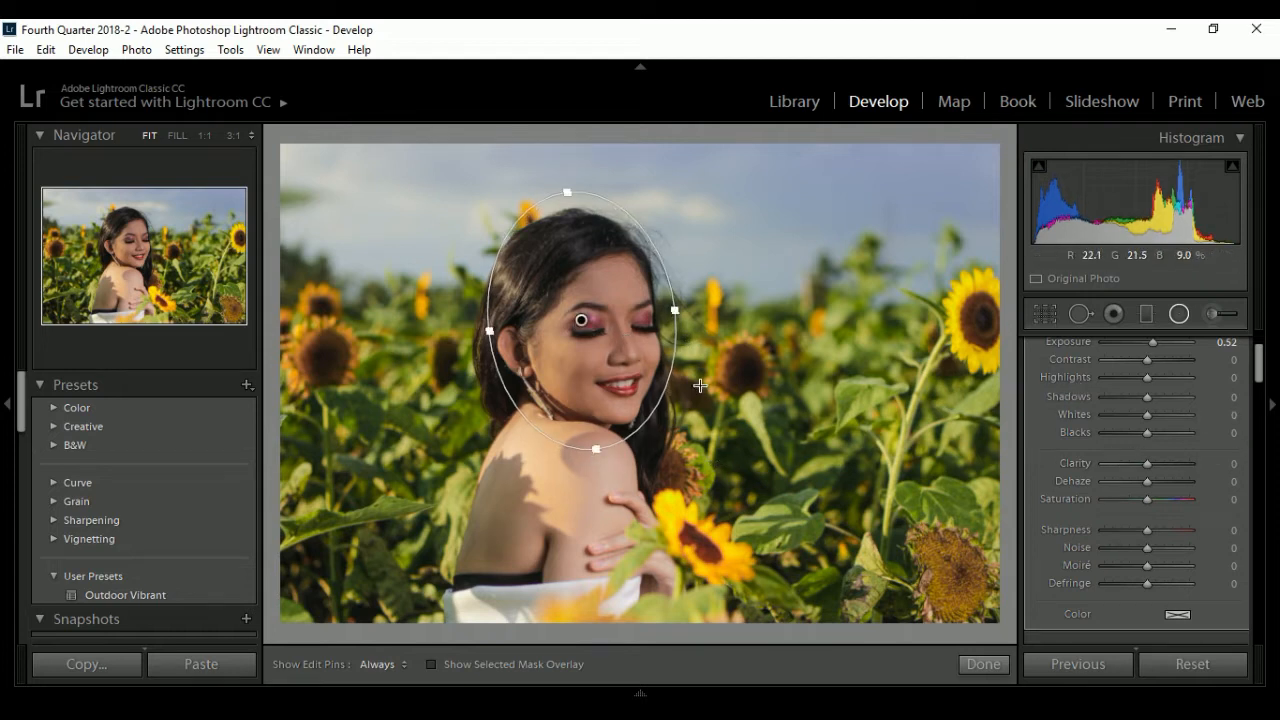
drag(688, 354, 694, 322)
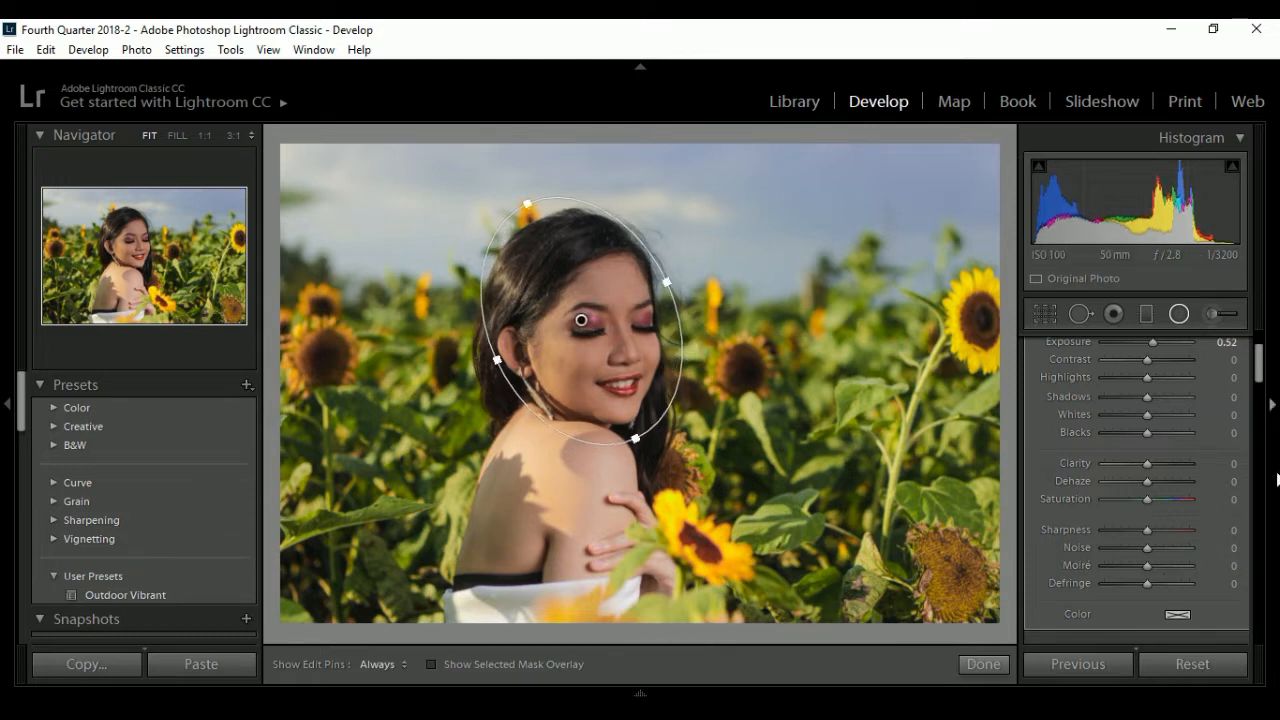
- Invert the mask of the face's radial filter and undo a trial reduction of its Exposure to 0.35
scroll(1258, 365, down, 2)
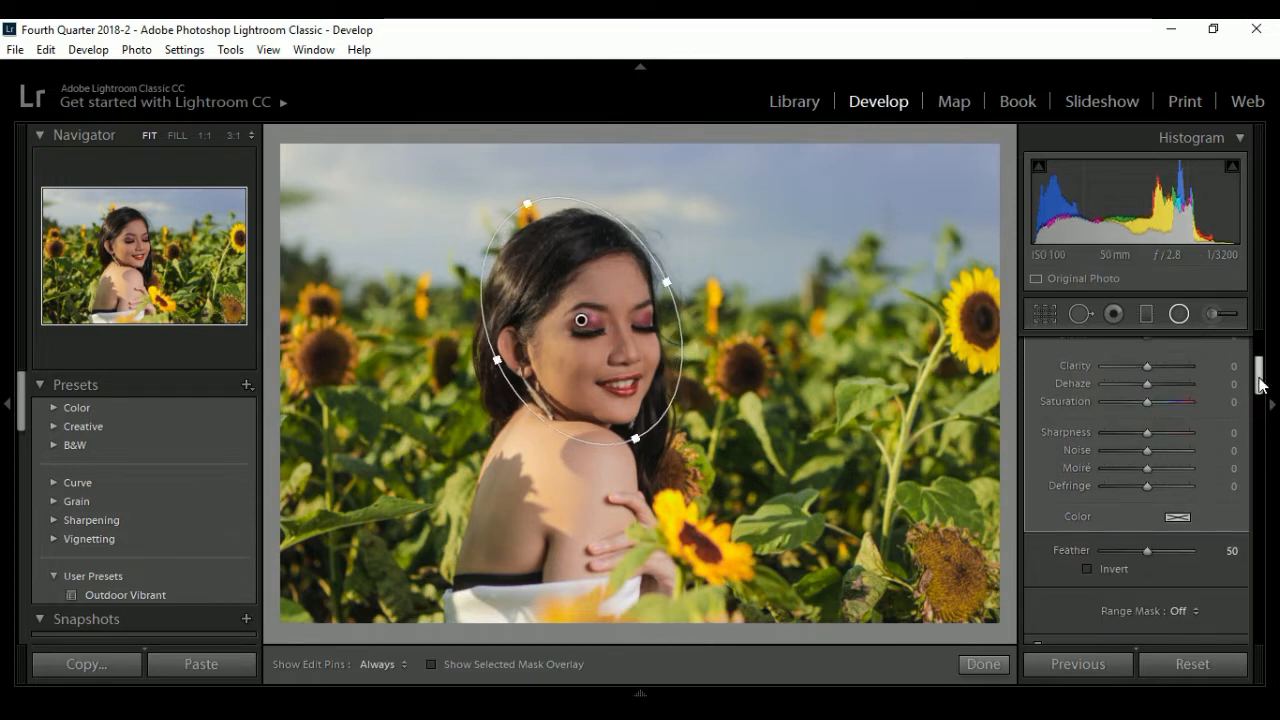
click(1089, 568)
scroll(1257, 393, up, 4)
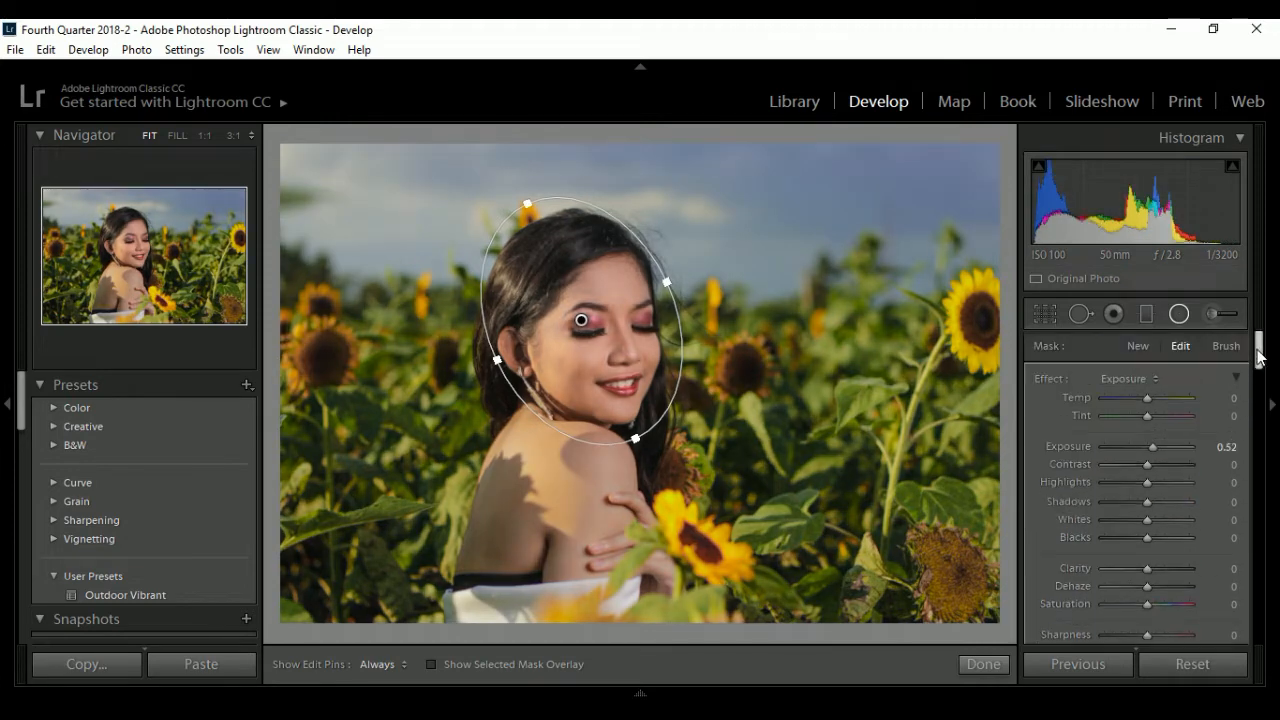
drag(1153, 450, 1151, 450)
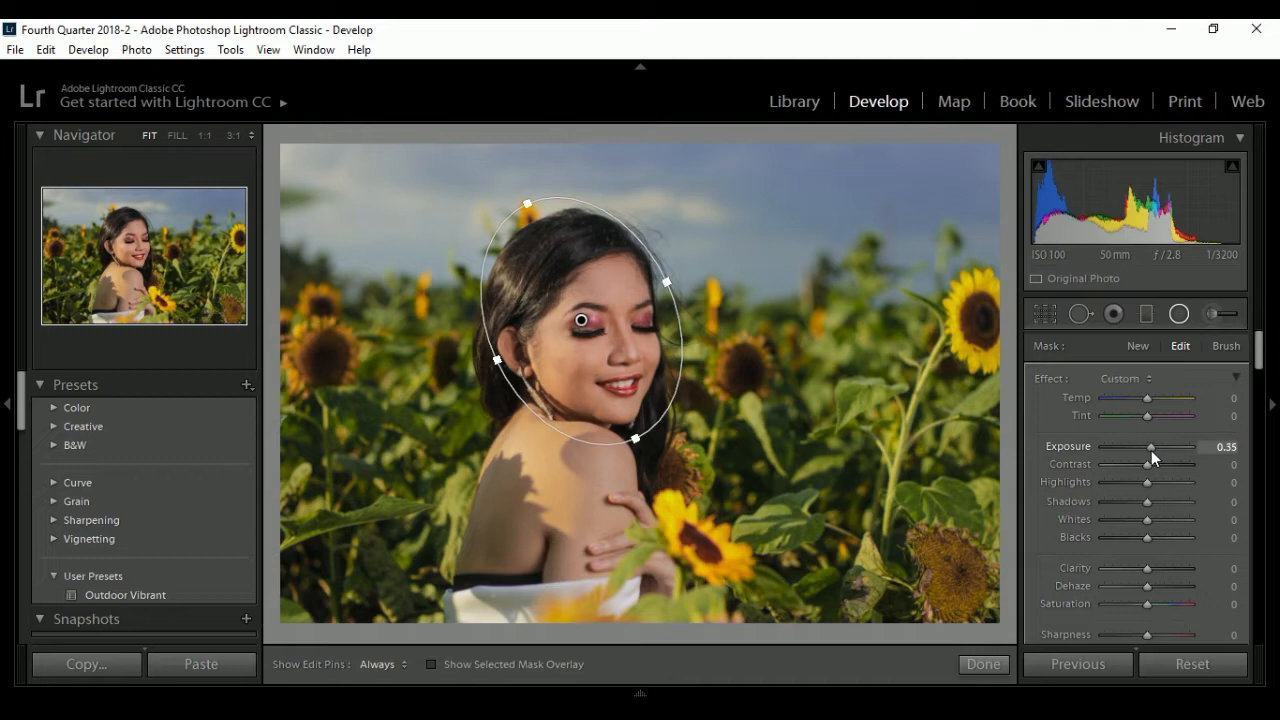
key(ctrl+z)
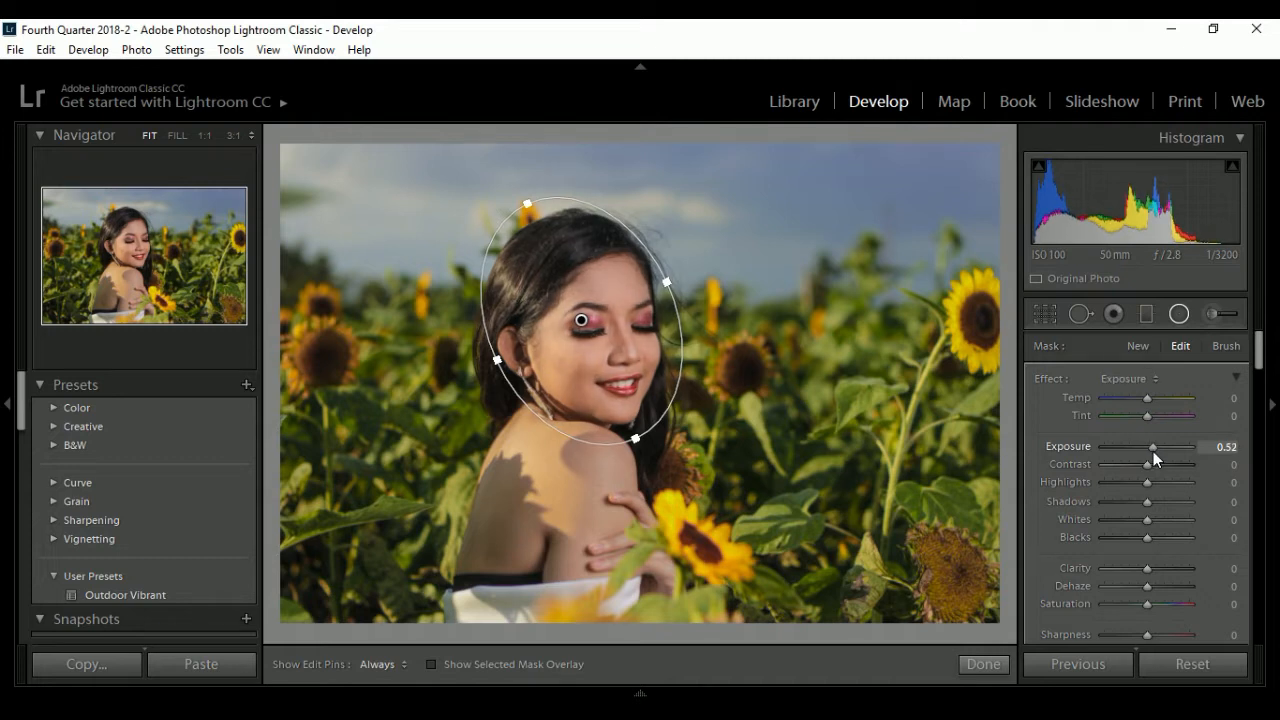
click(984, 665)
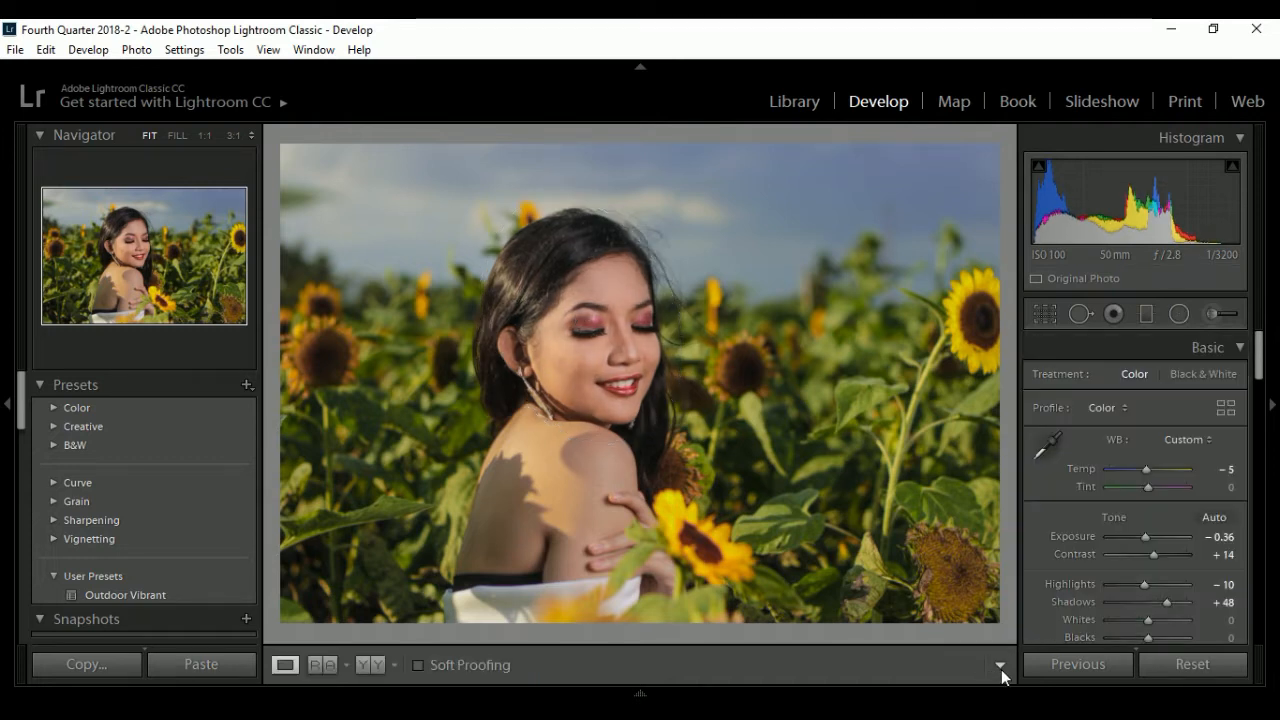
- Add a second radial filter over the woman's back and arm, then move, tilt and widen it to fit her body
click(1177, 313)
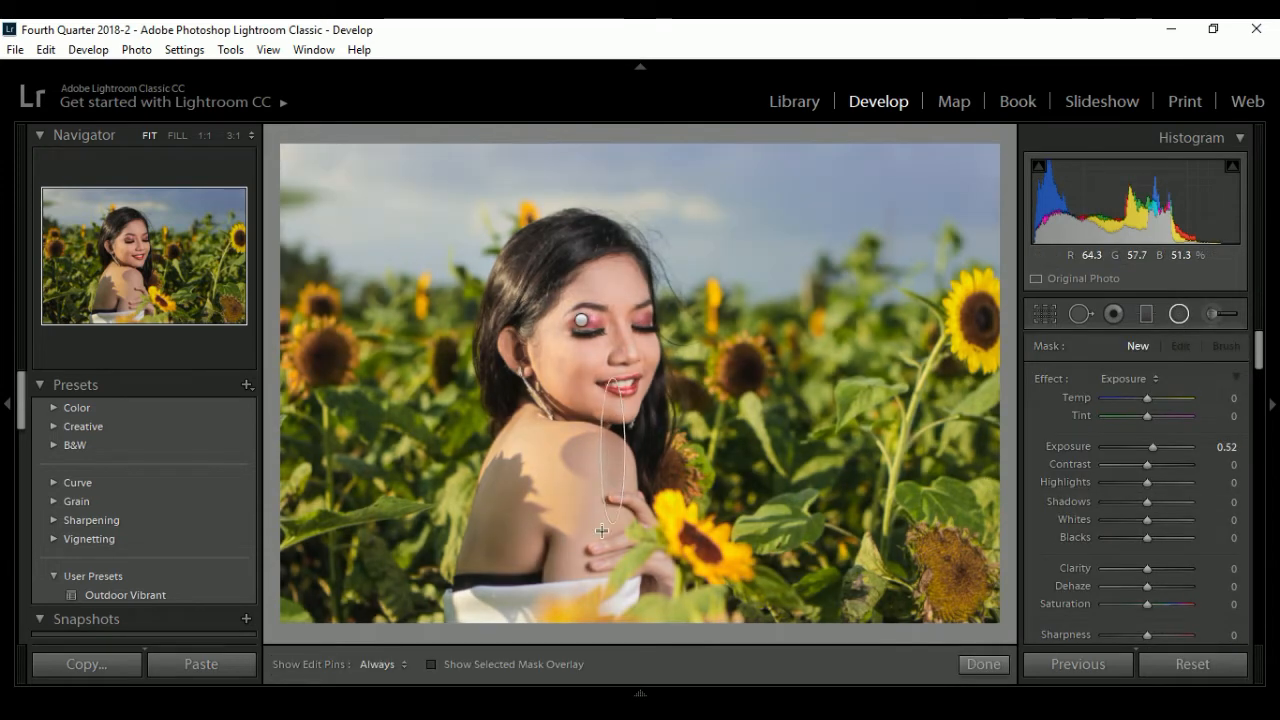
drag(601, 531, 672, 550)
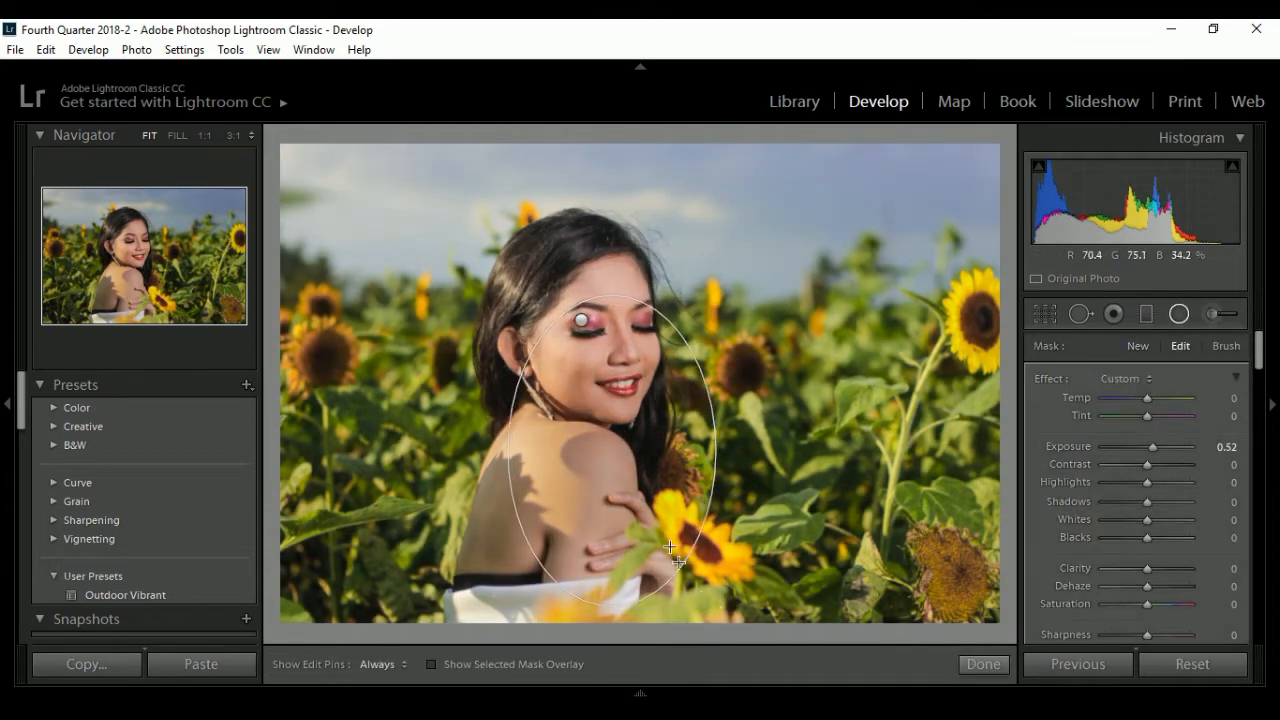
drag(614, 452, 563, 525)
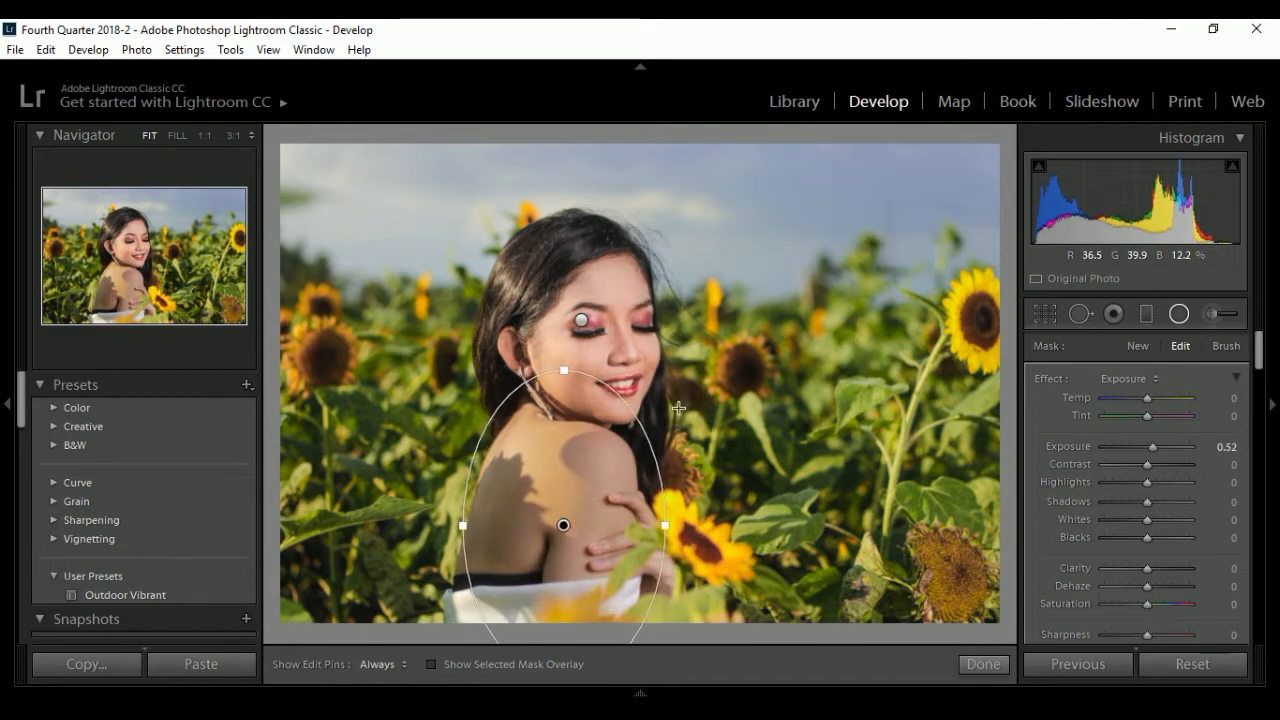
drag(664, 440, 680, 463)
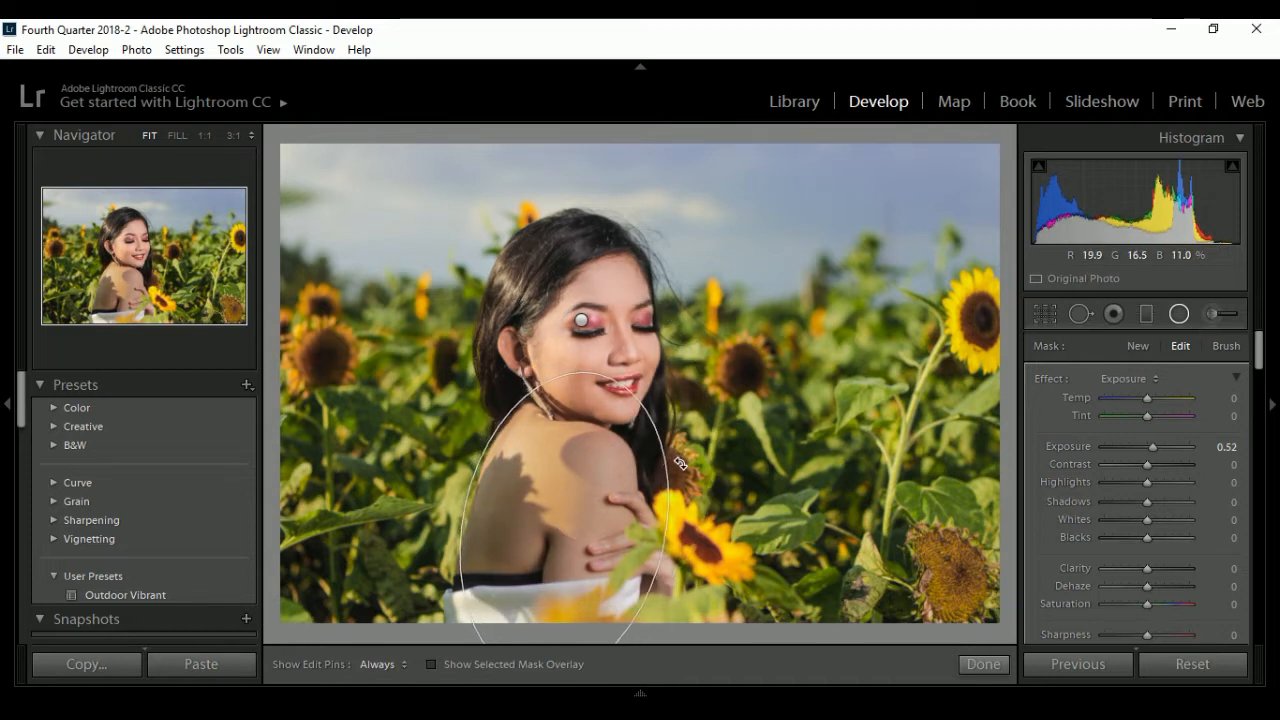
drag(604, 487, 596, 500)
drag(453, 518, 446, 517)
drag(562, 509, 562, 514)
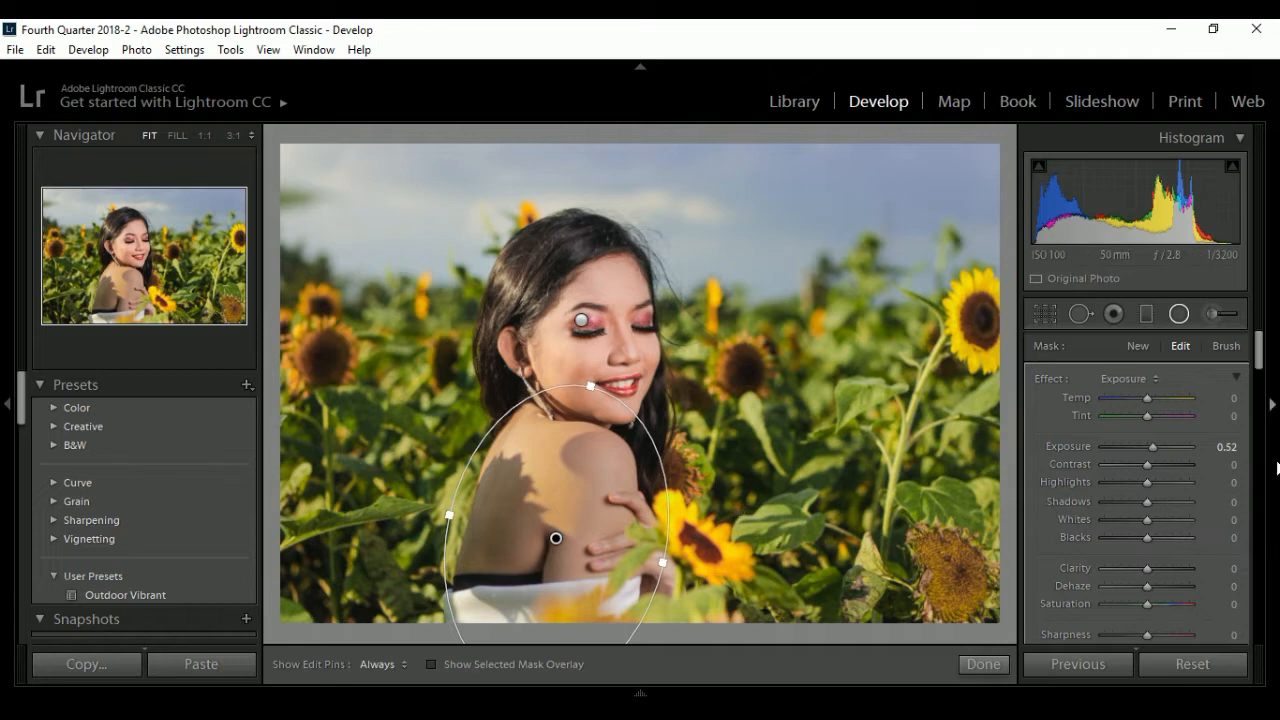
- Invert the mask of the body's radial filter and set its Exposure to 0.44
scroll(1260, 366, down, 3)
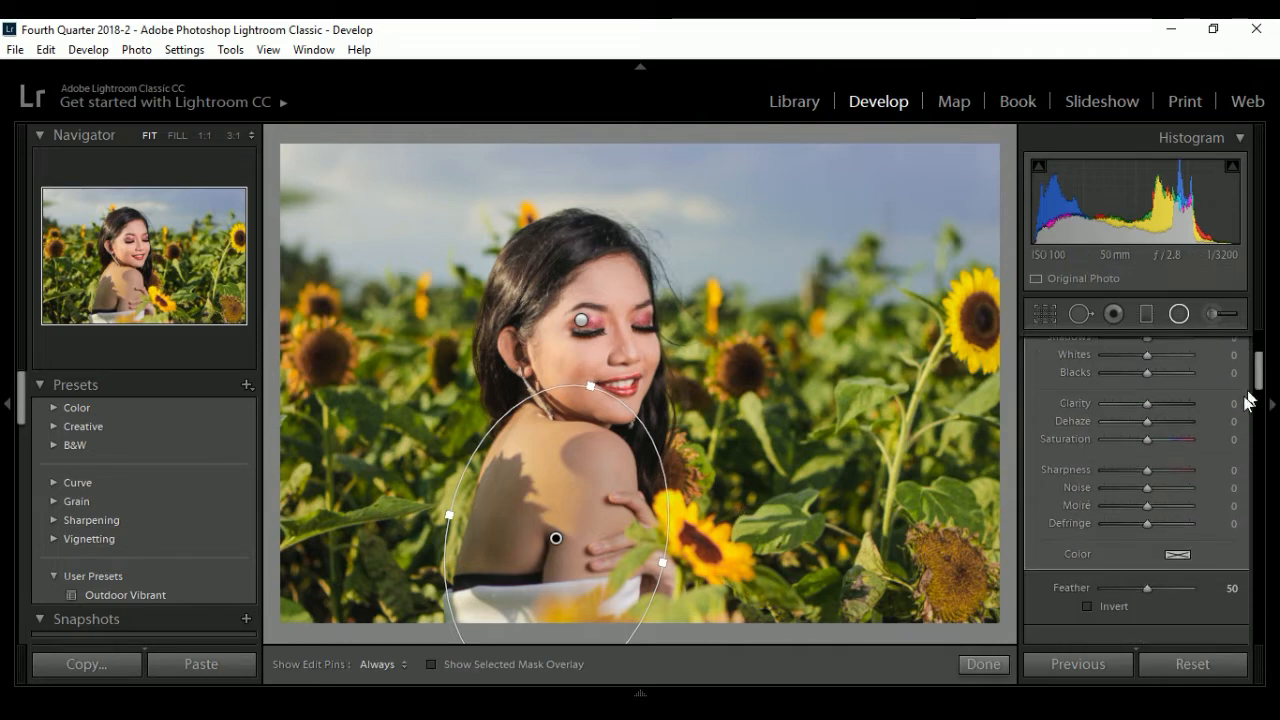
click(1088, 605)
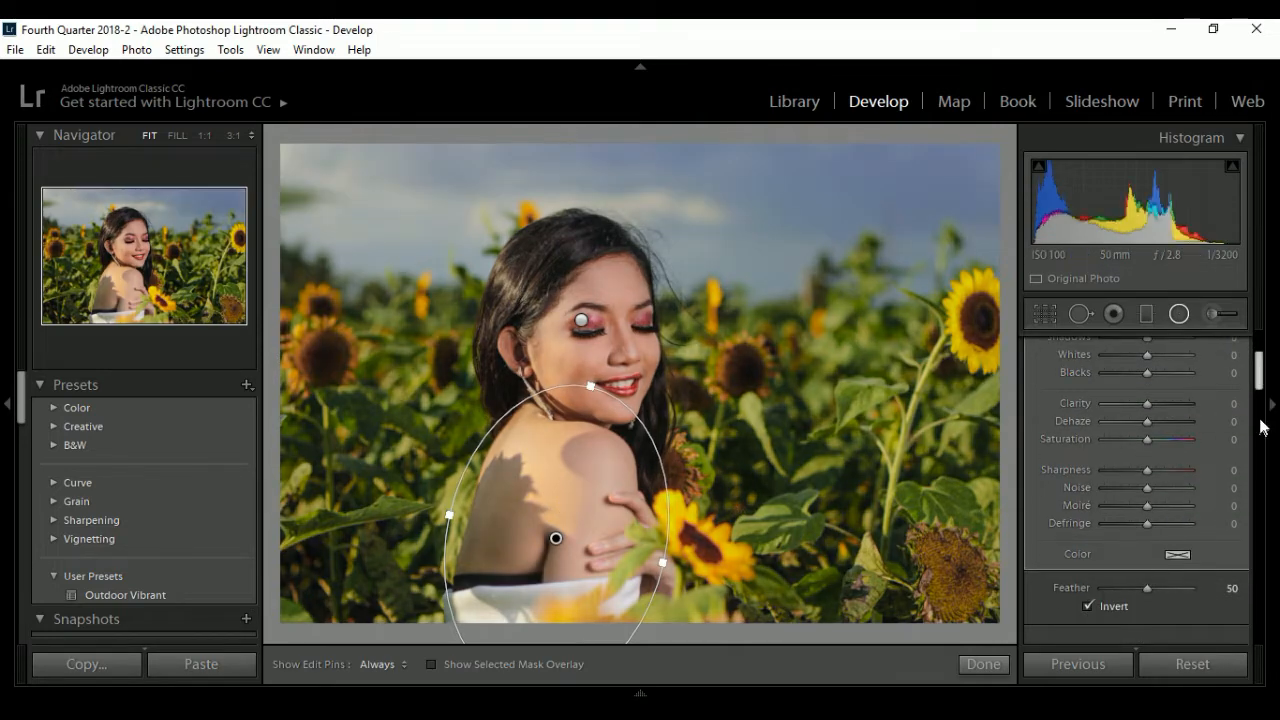
scroll(1262, 393, up, 3)
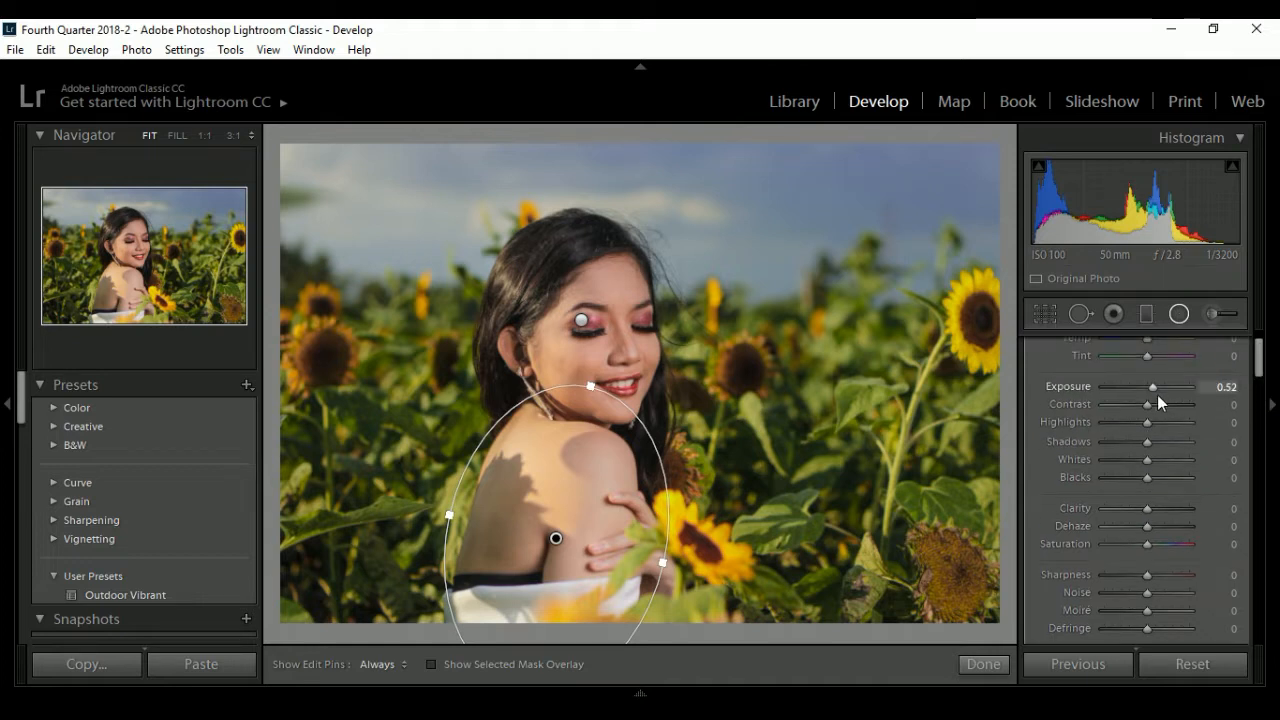
drag(1154, 390, 1153, 390)
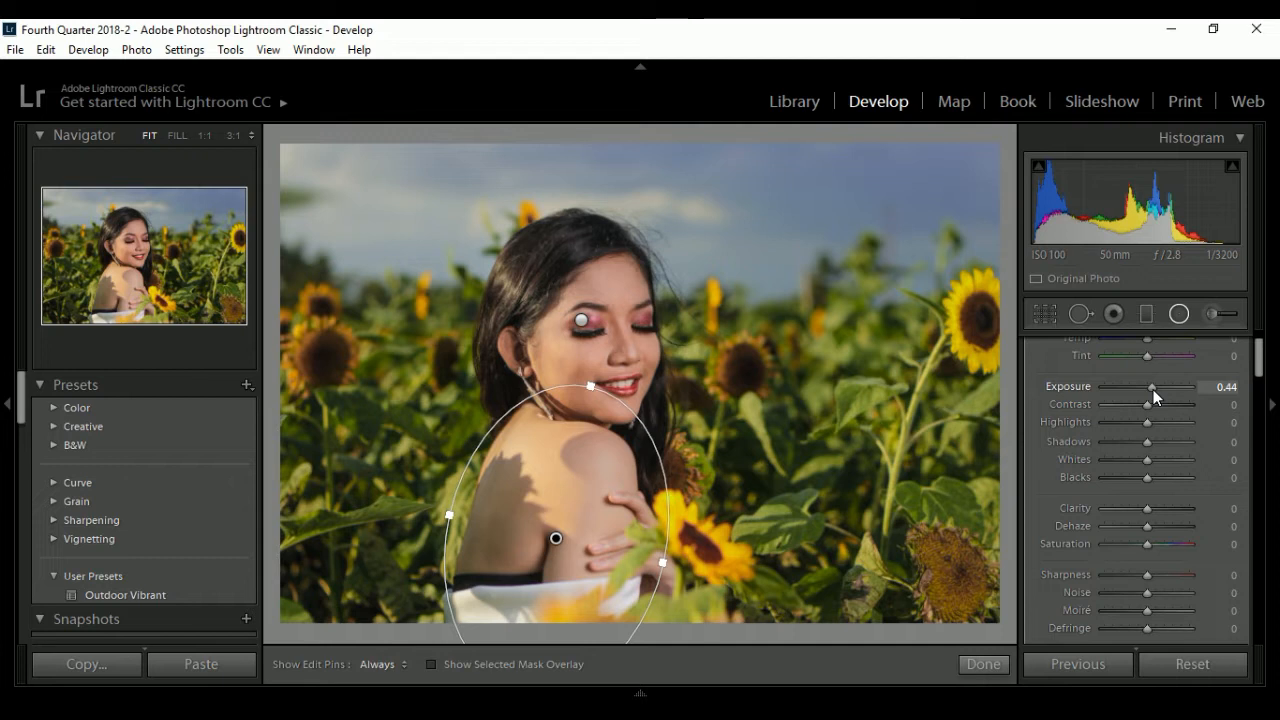
drag(1153, 389, 1154, 389)
click(982, 664)
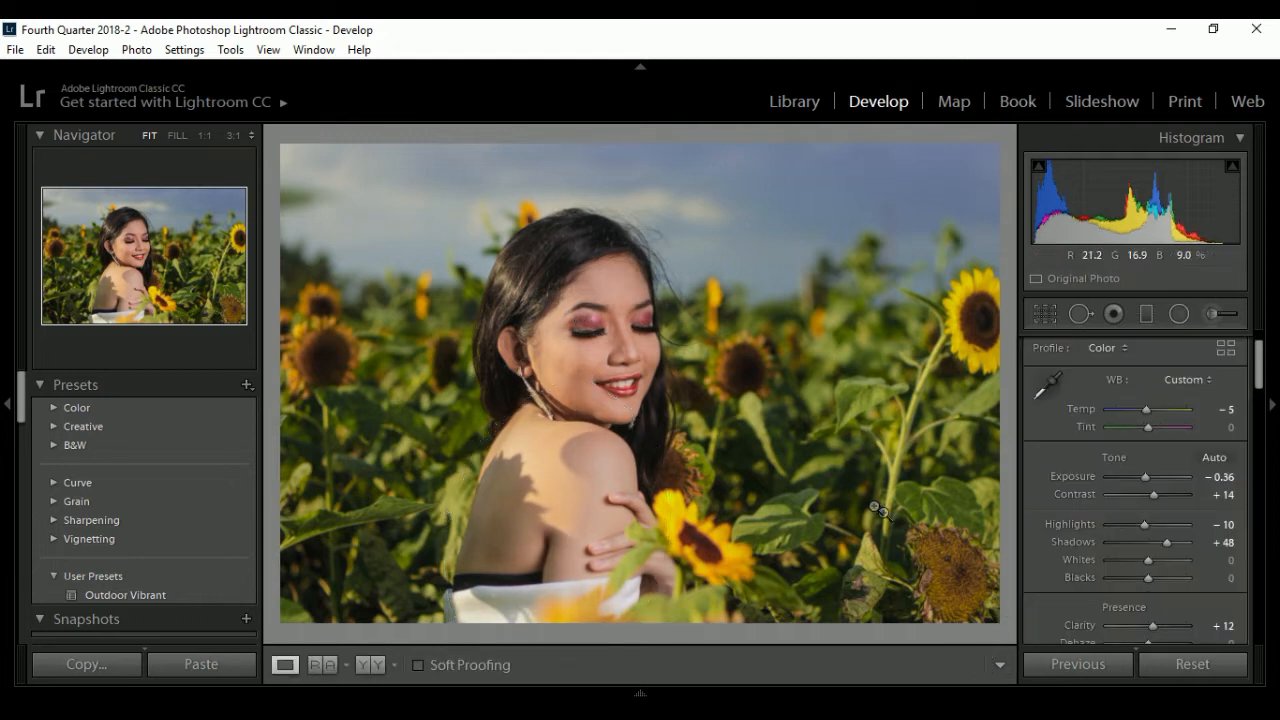
- Clone out the blemish on the woman's upper forehead near the hairline with the Spot Removal tool
click(612, 353)
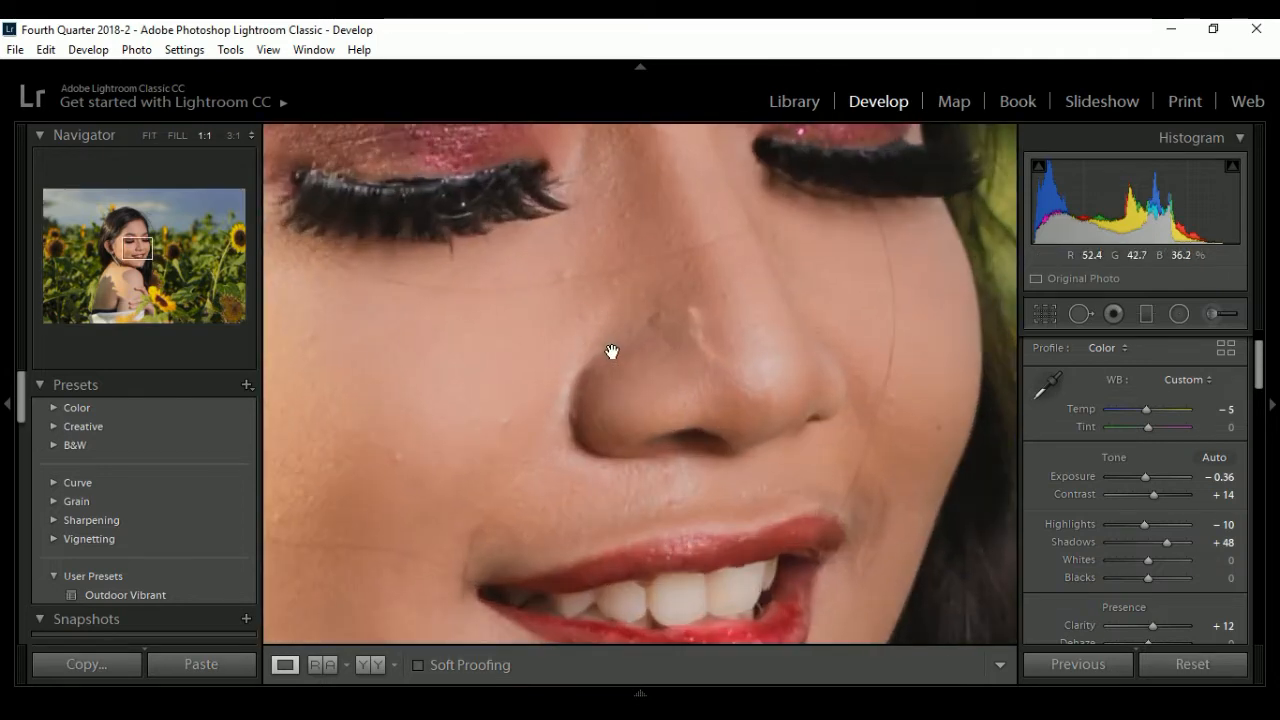
click(612, 352)
click(604, 290)
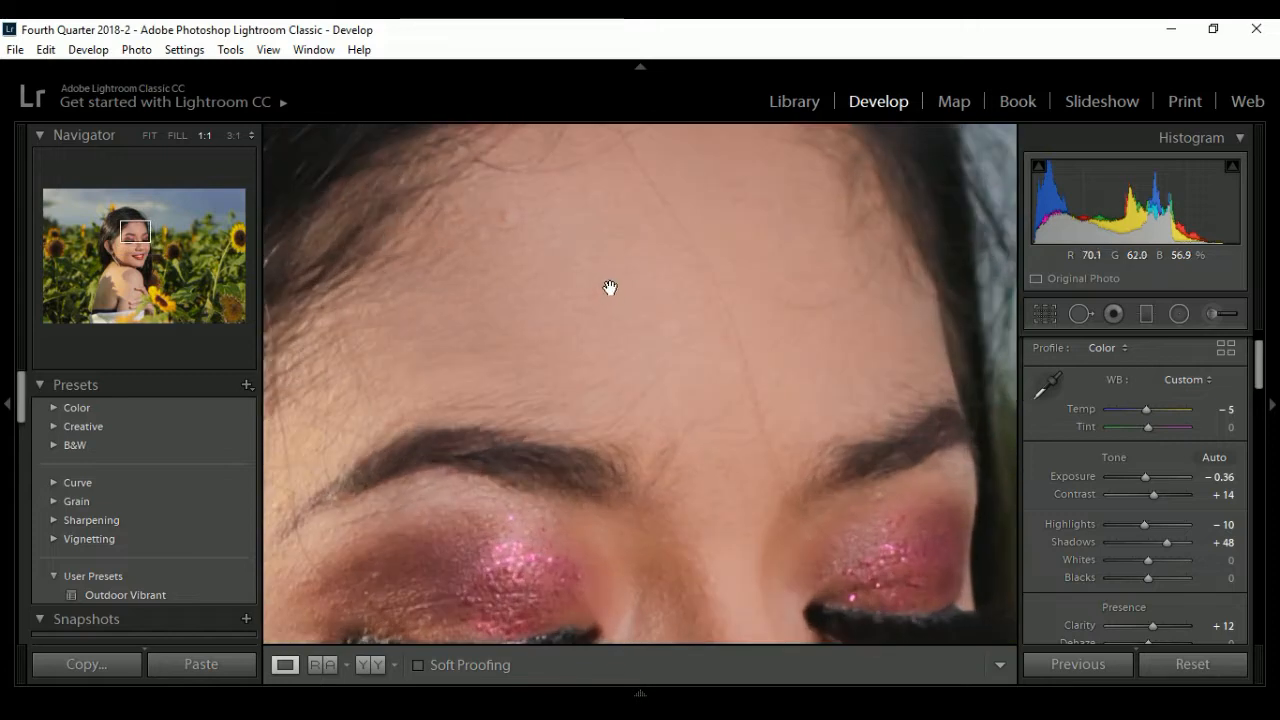
click(1080, 314)
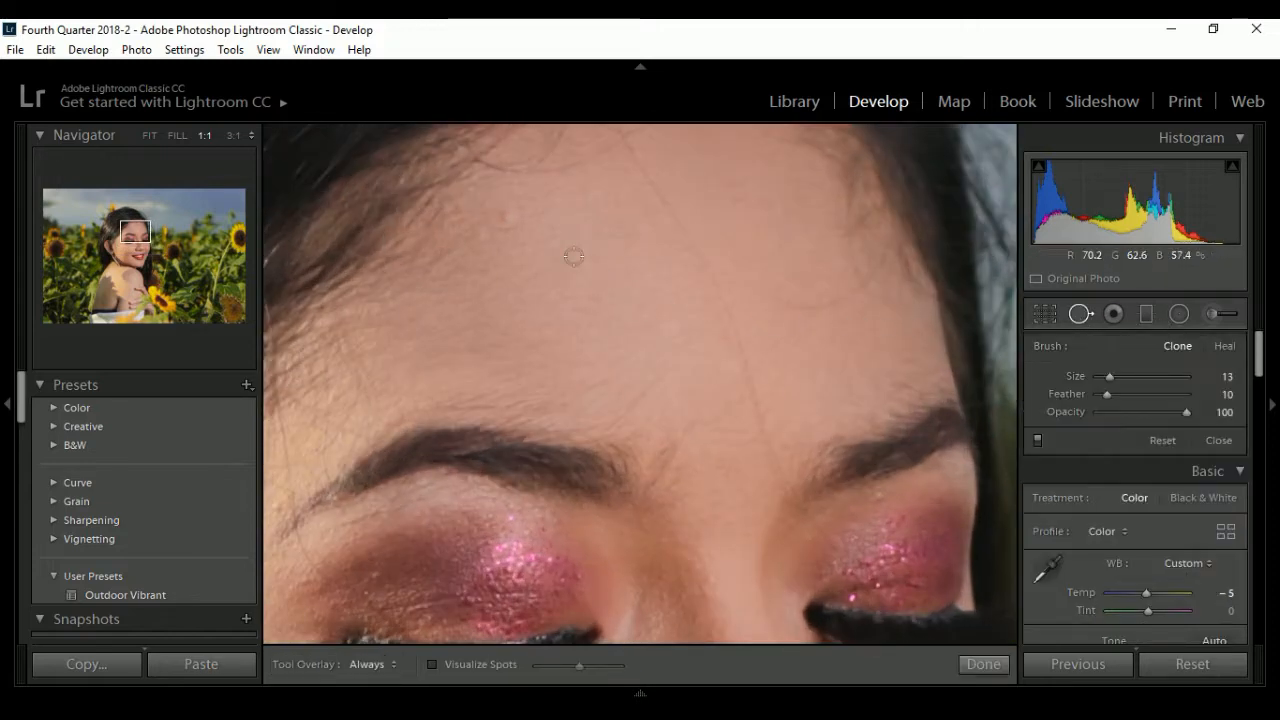
click(504, 219)
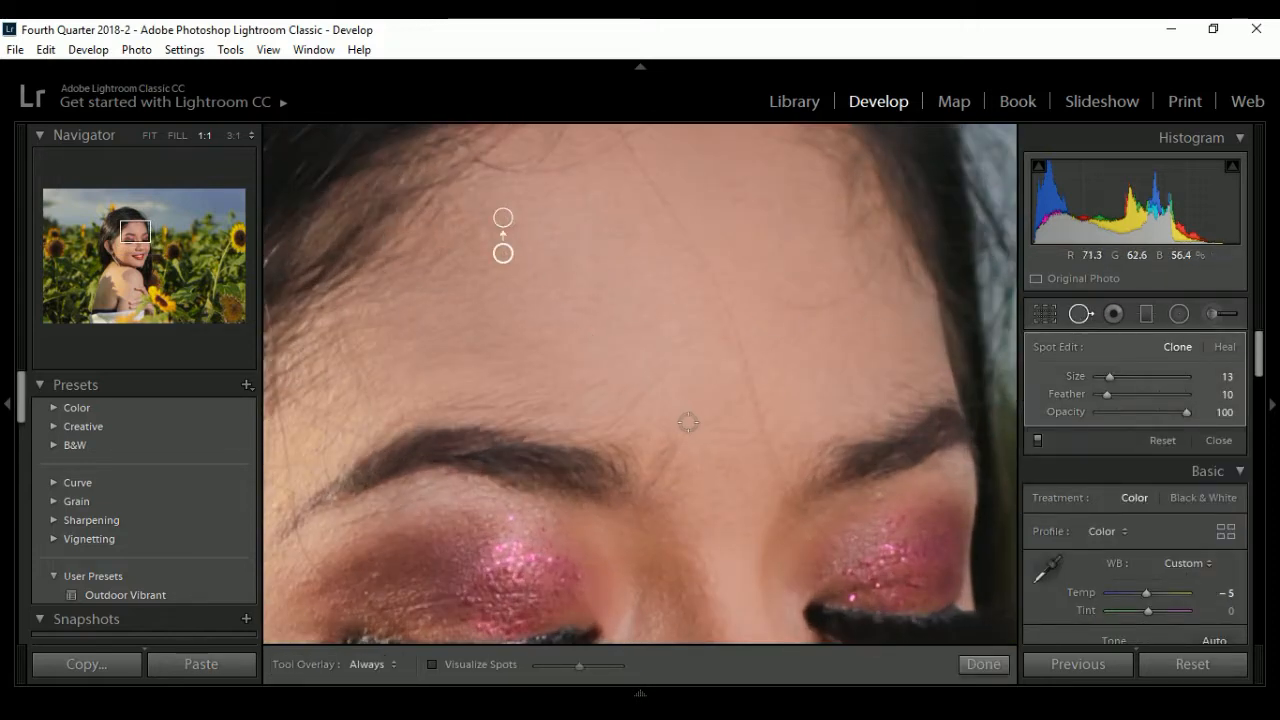
- Clone out the blemishes beside the woman's nose, on her inner and upper cheek, and above her upper lip
scroll(714, 540, down, 5)
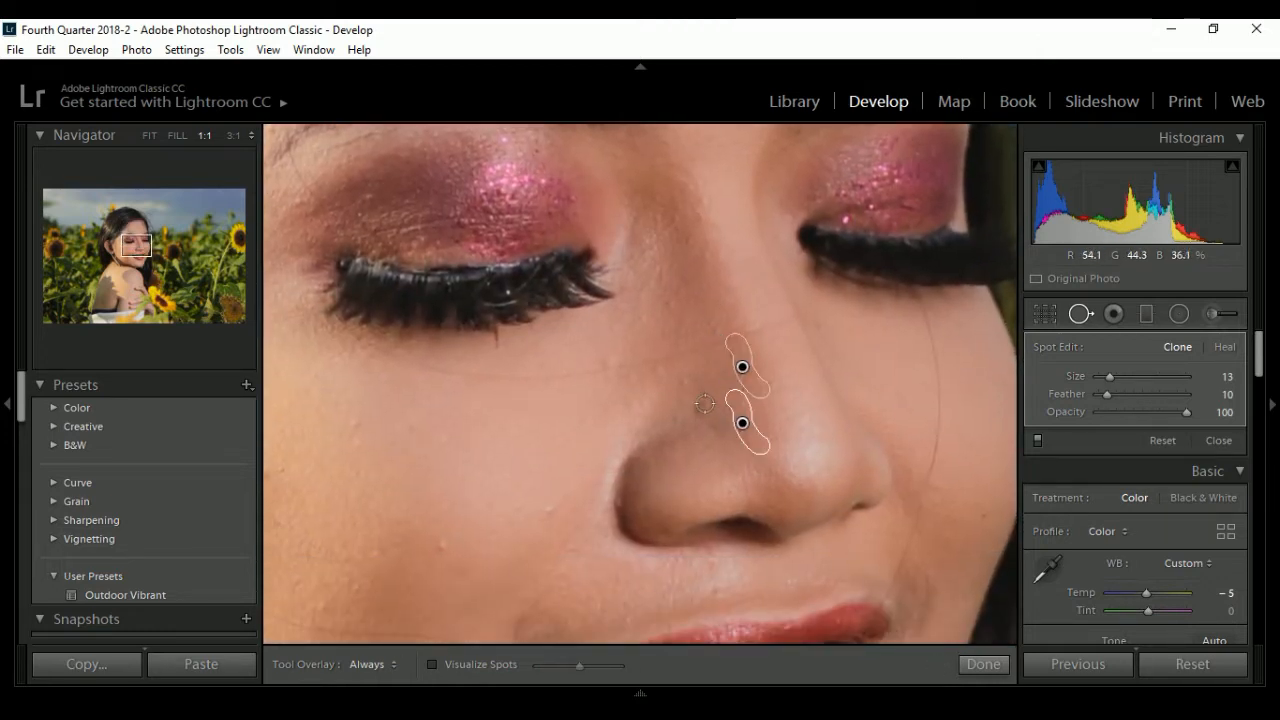
click(695, 409)
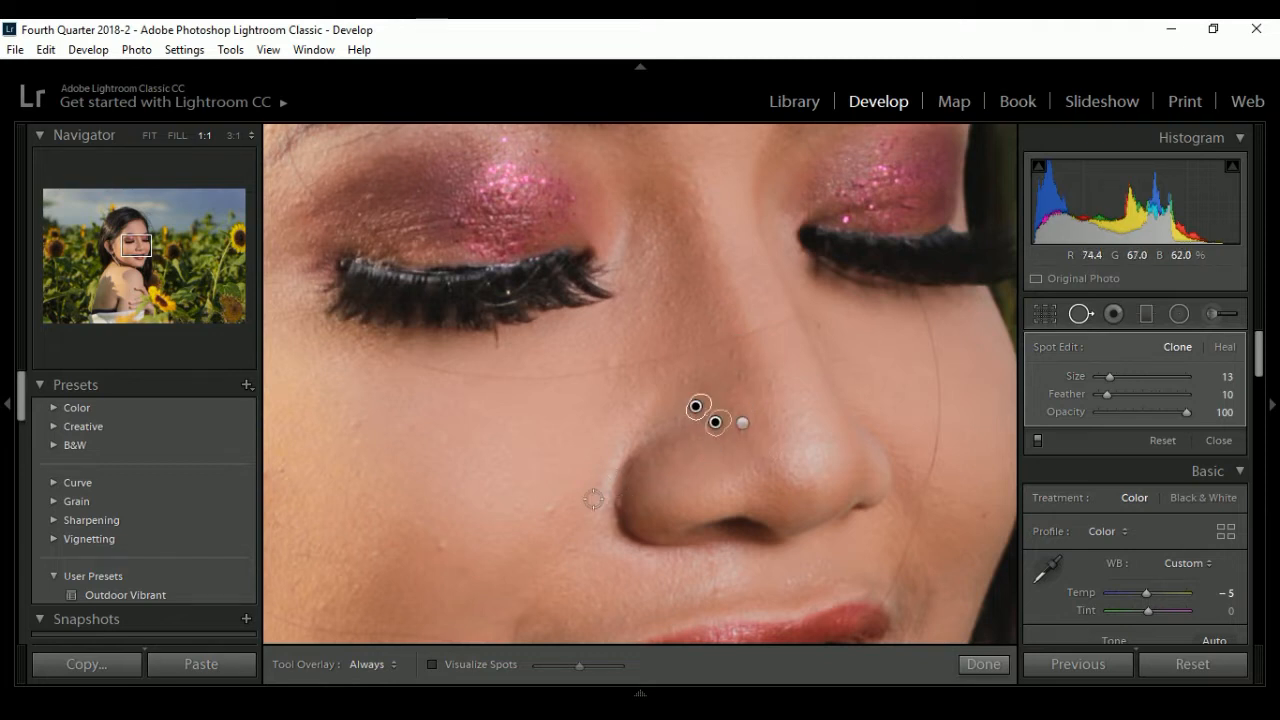
click(550, 510)
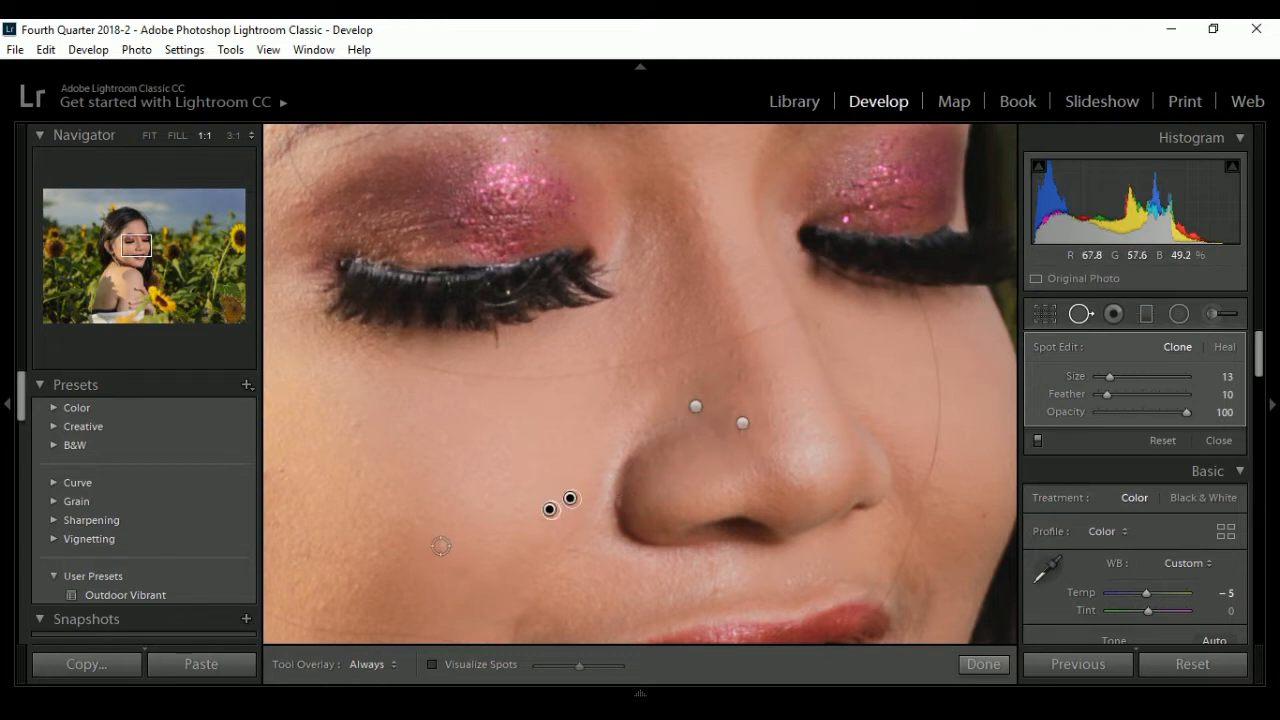
click(350, 424)
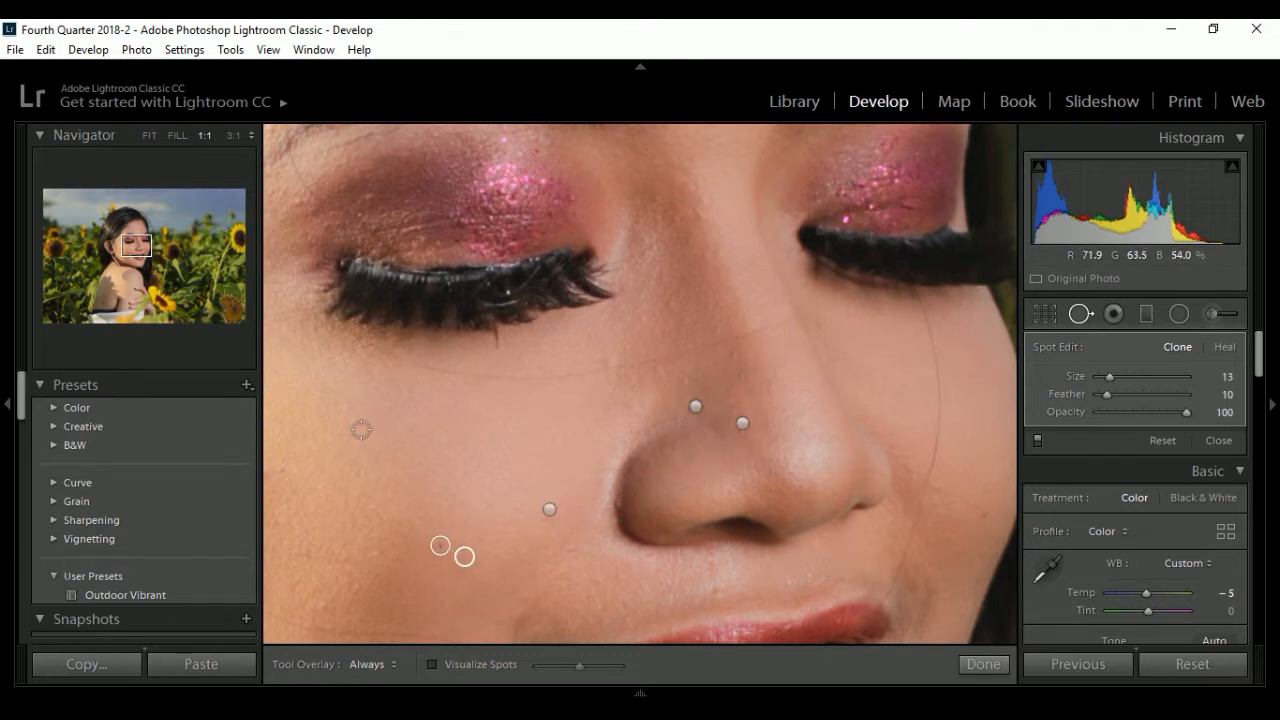
click(716, 590)
- Clone out the remaining blemishes across the woman's lower and outer cheek and the one near her jawline
drag(538, 584, 753, 336)
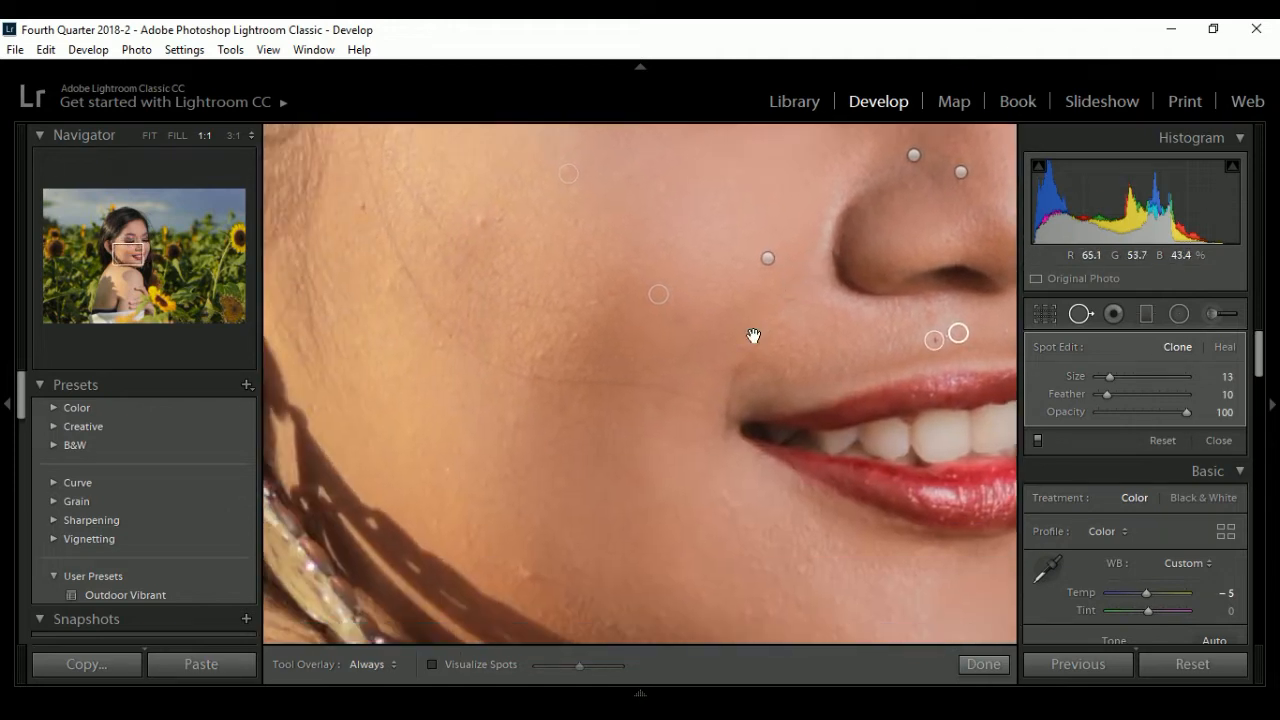
click(675, 320)
click(480, 223)
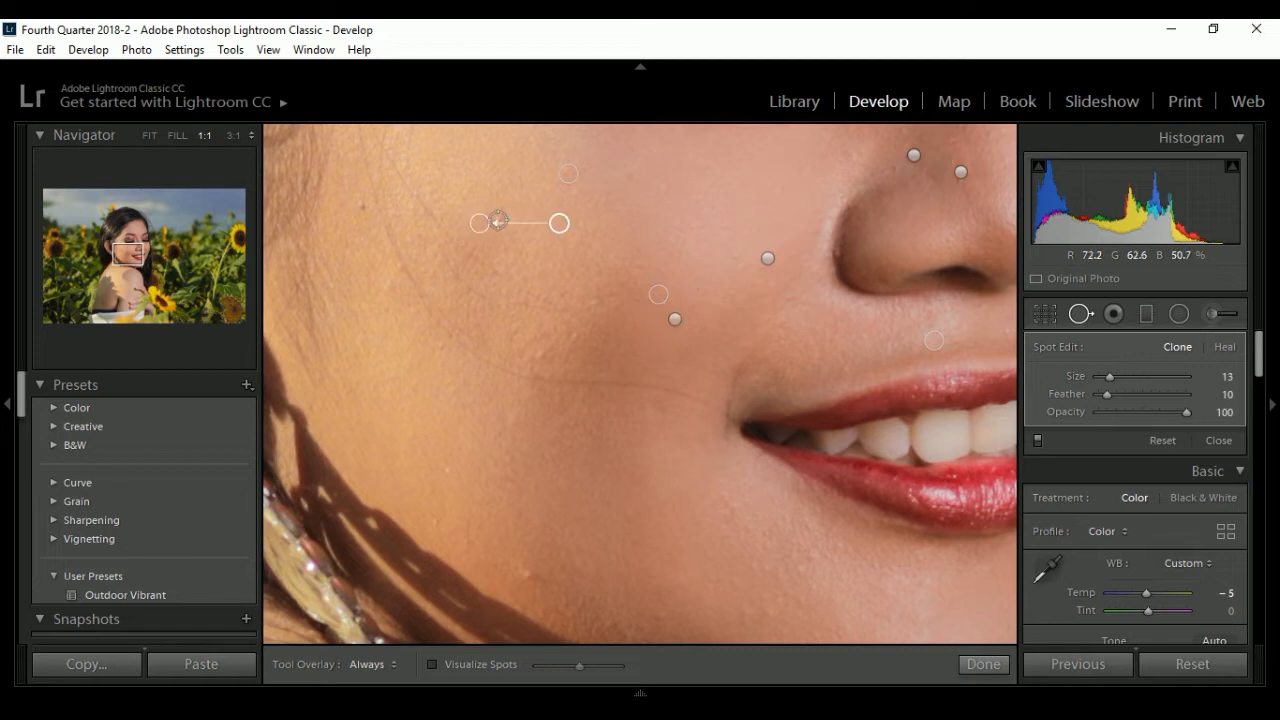
click(523, 241)
click(593, 301)
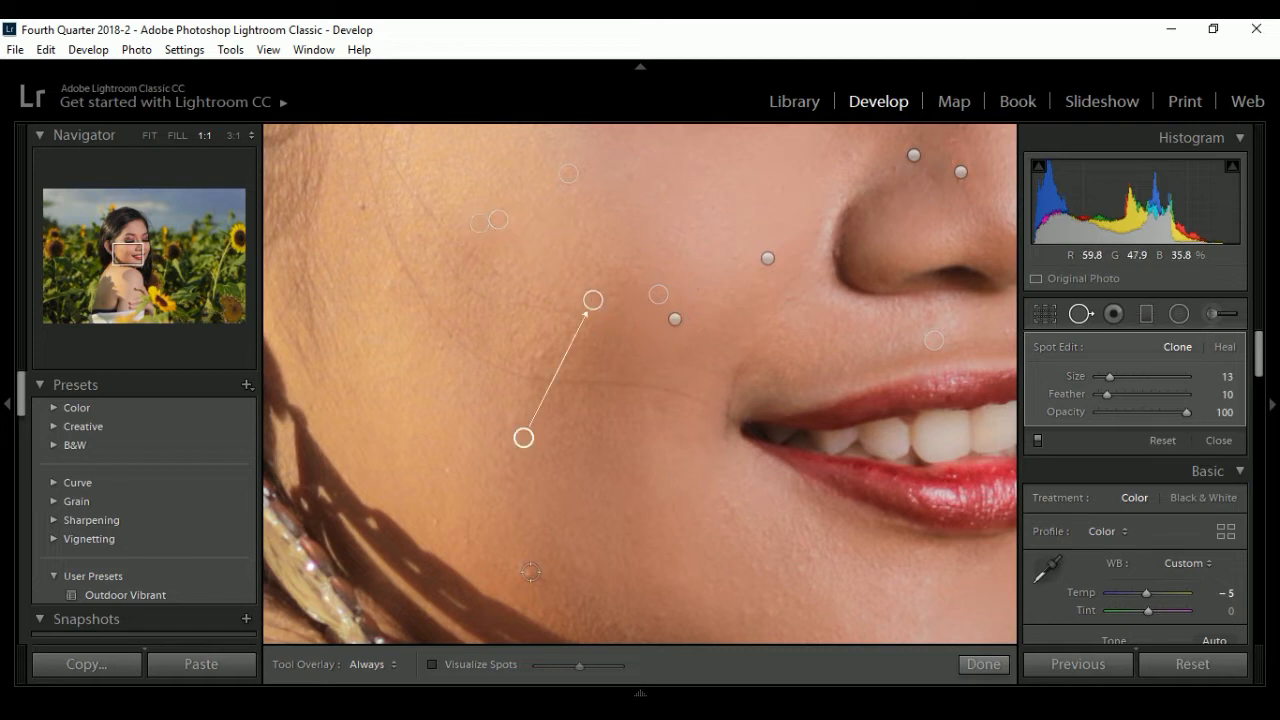
click(530, 576)
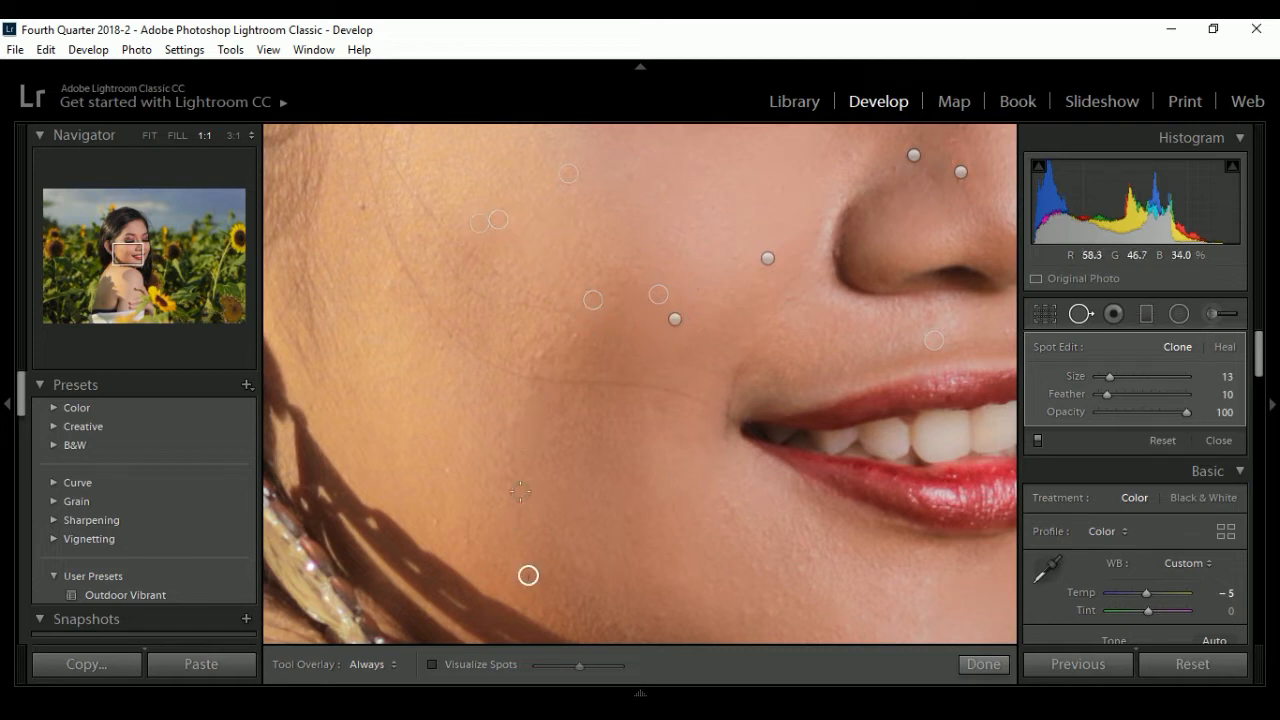
click(541, 355)
click(513, 335)
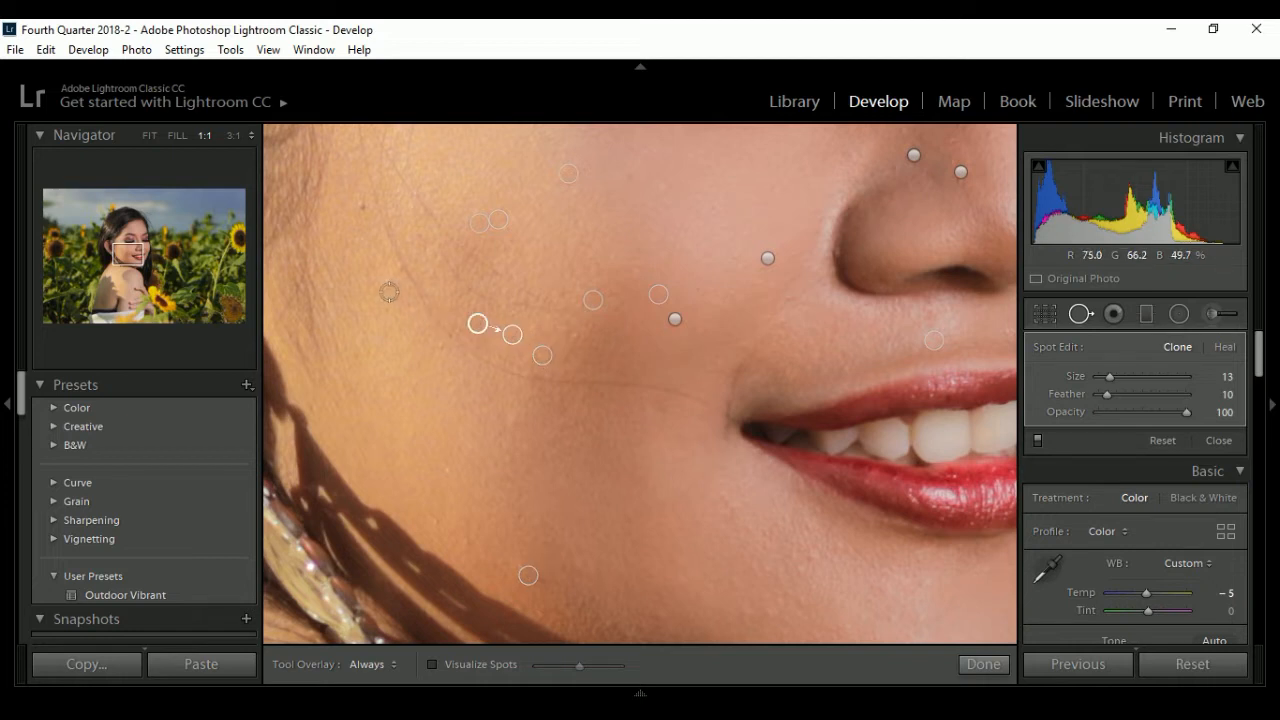
click(390, 281)
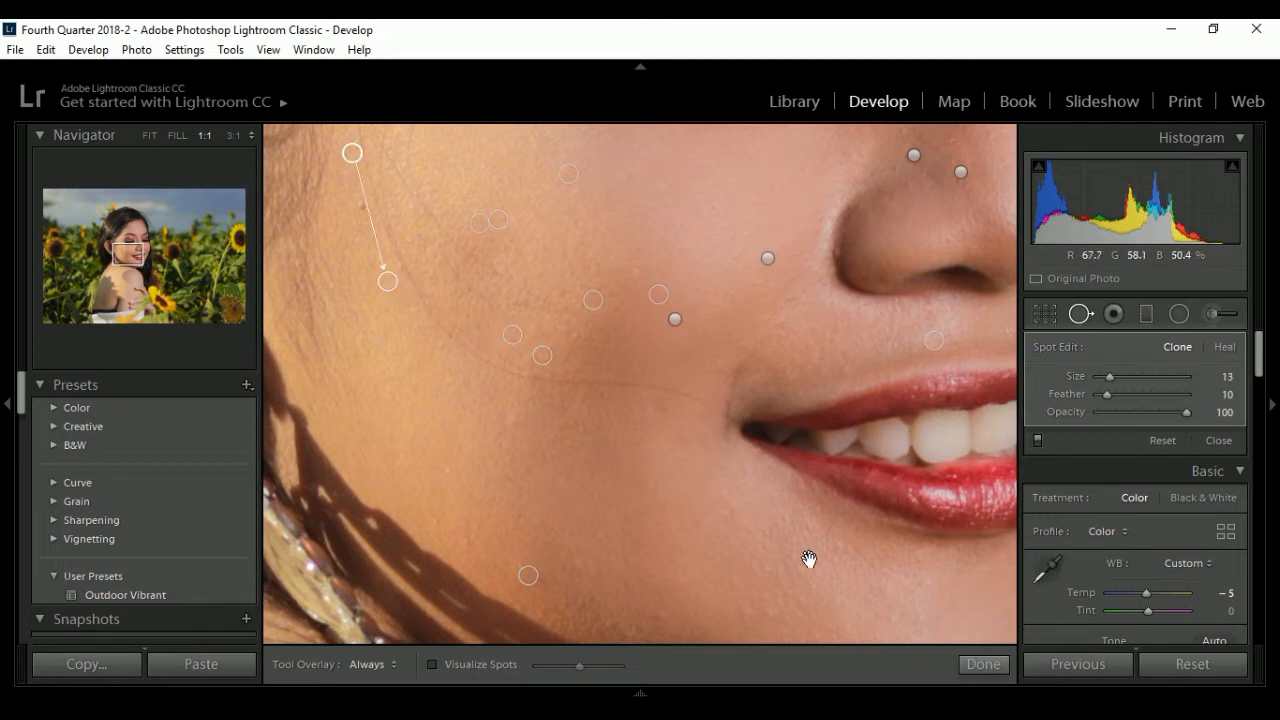
- Clone out the blemishes on the woman's chin and below her lower lip
drag(809, 559, 509, 343)
drag(540, 391, 656, 466)
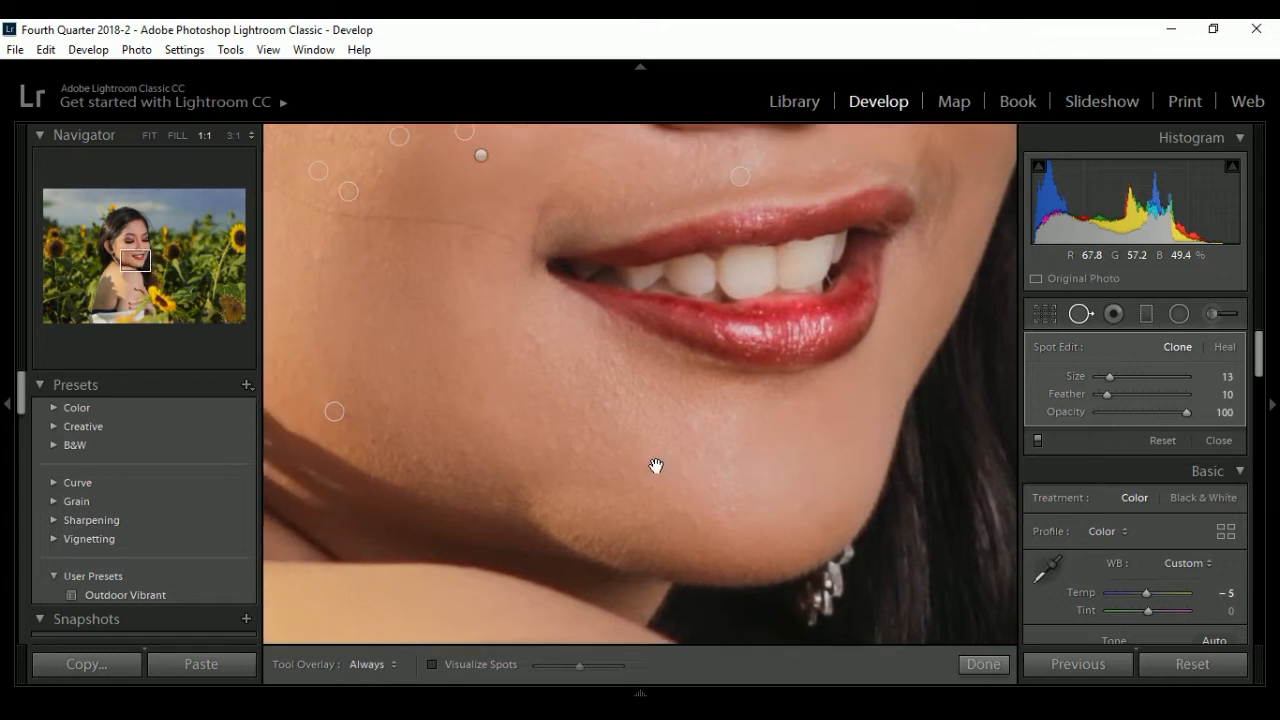
click(731, 510)
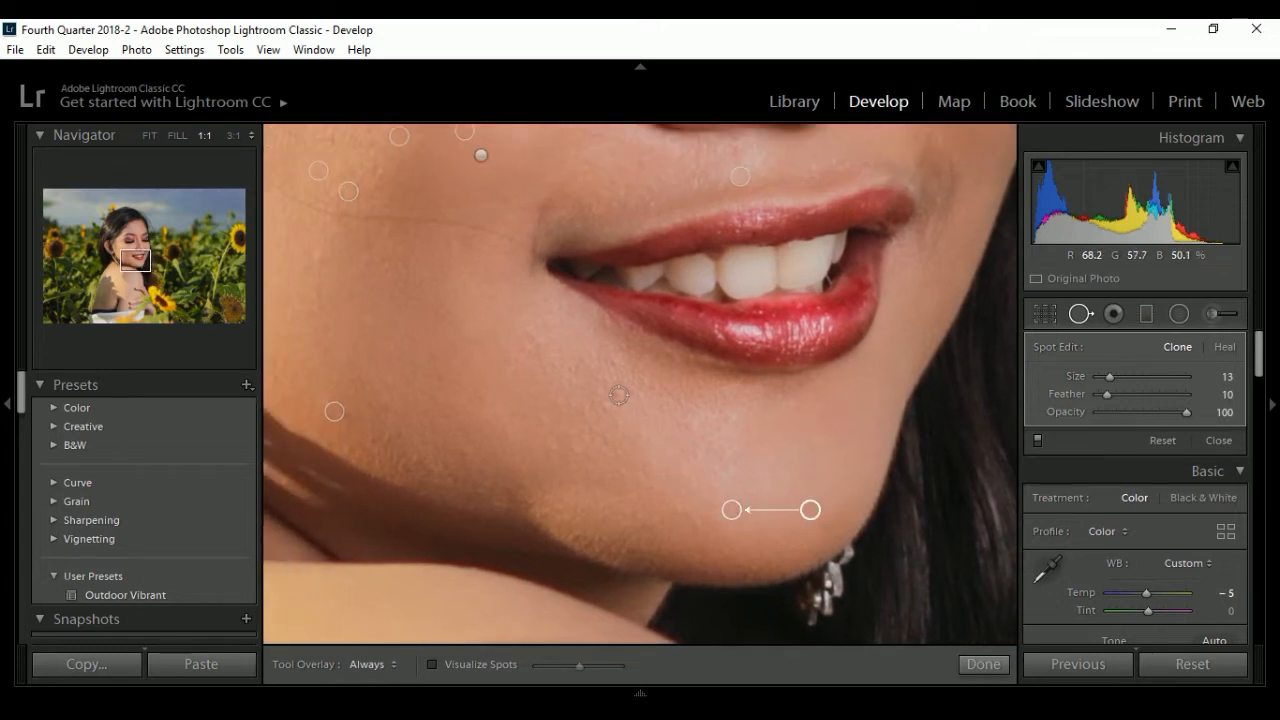
click(619, 395)
- Clone out the spots on the woman's temple and outer cheek, then finish spot removal and return to the full photo
drag(460, 270, 655, 660)
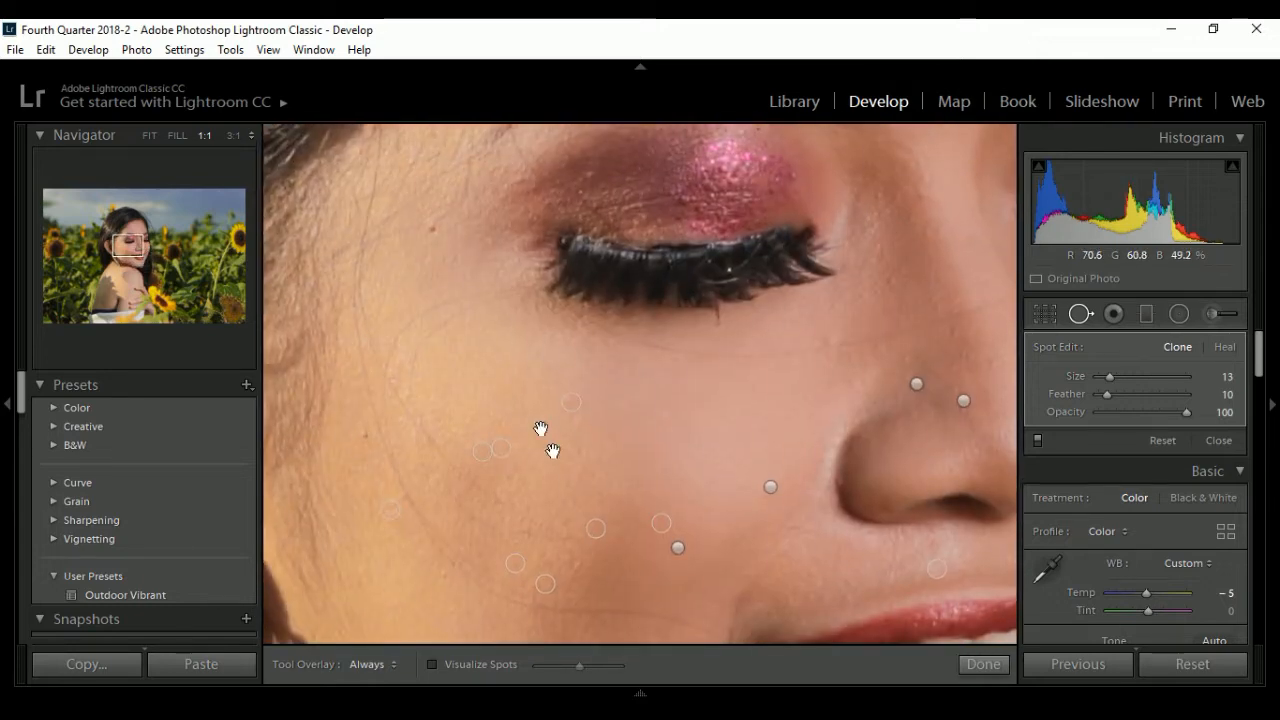
click(432, 229)
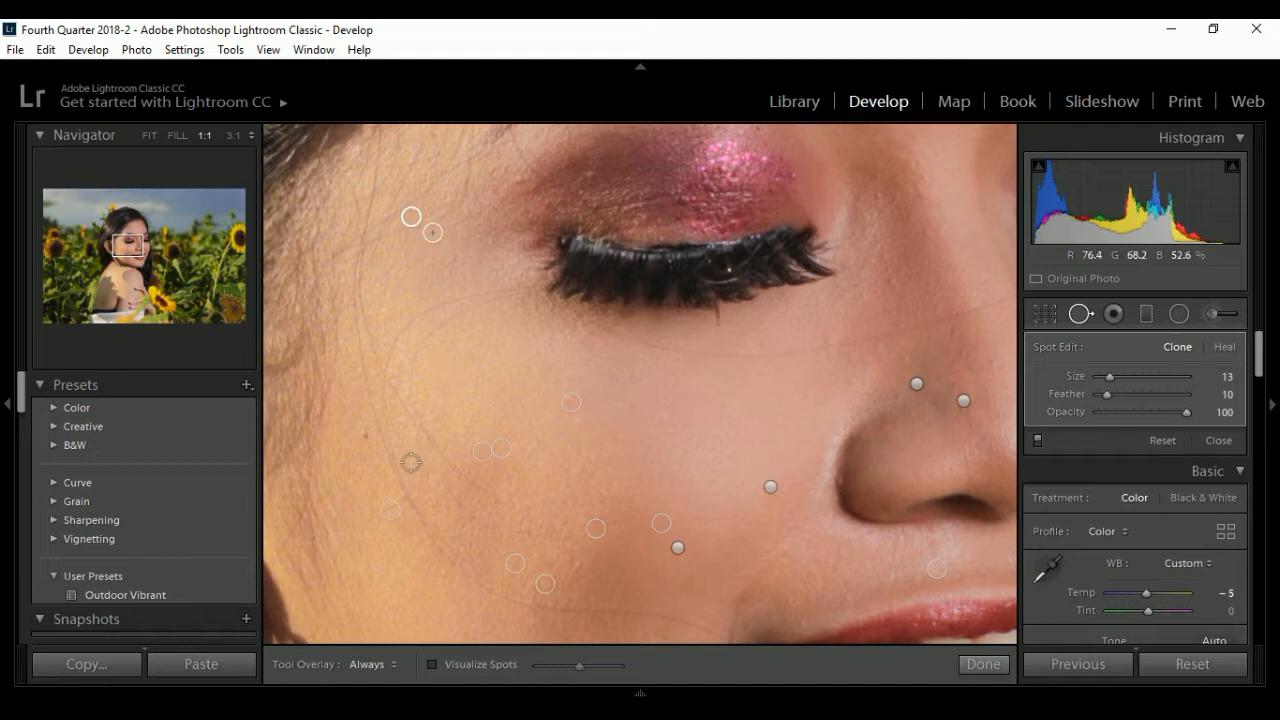
click(363, 434)
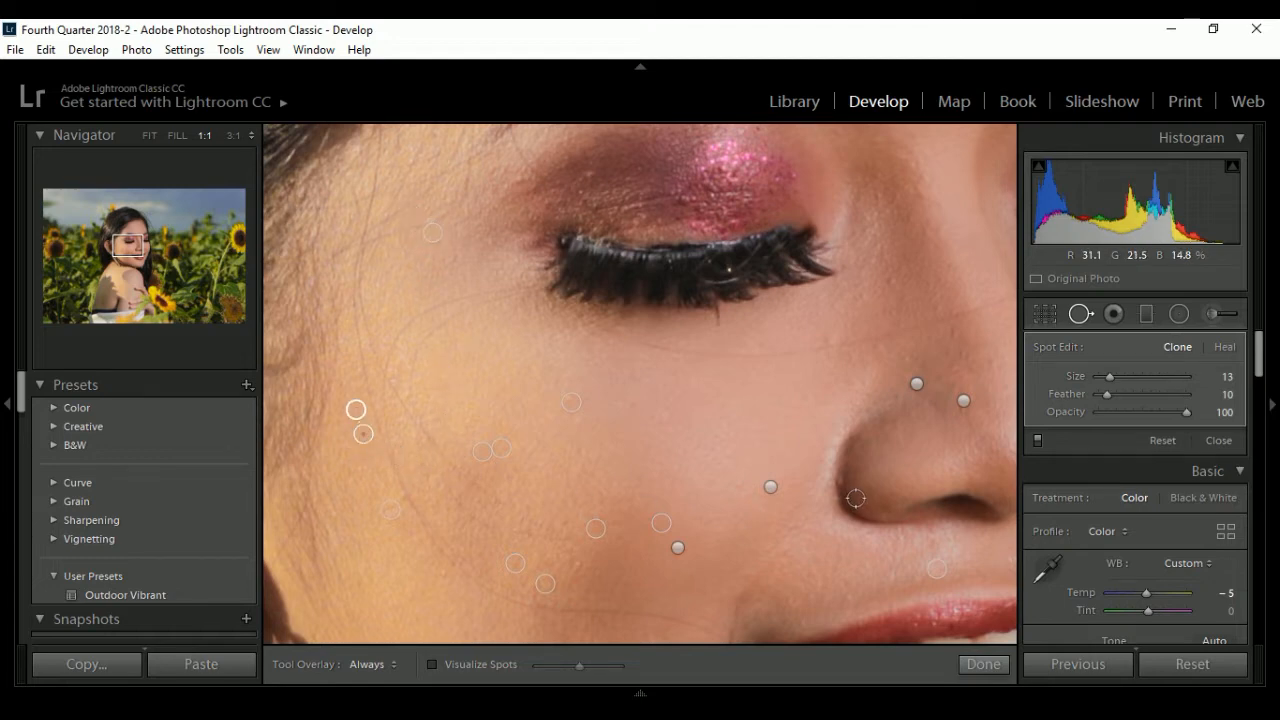
click(982, 664)
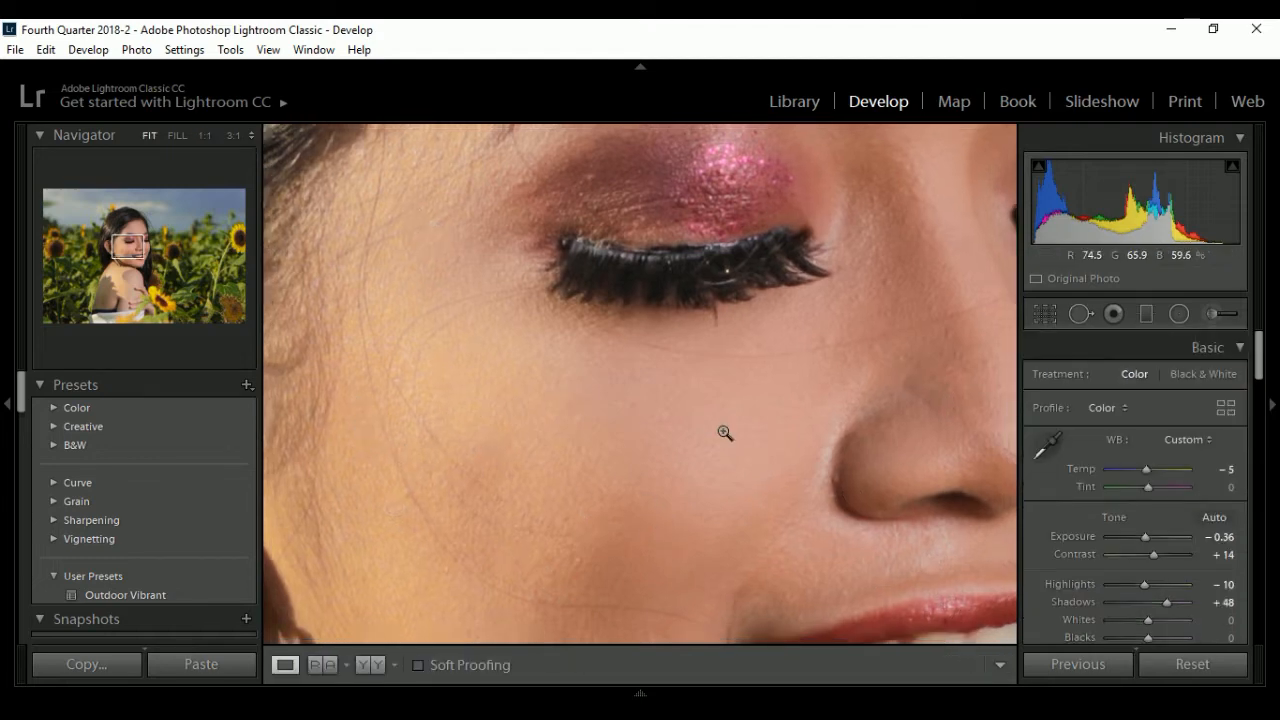
click(725, 433)
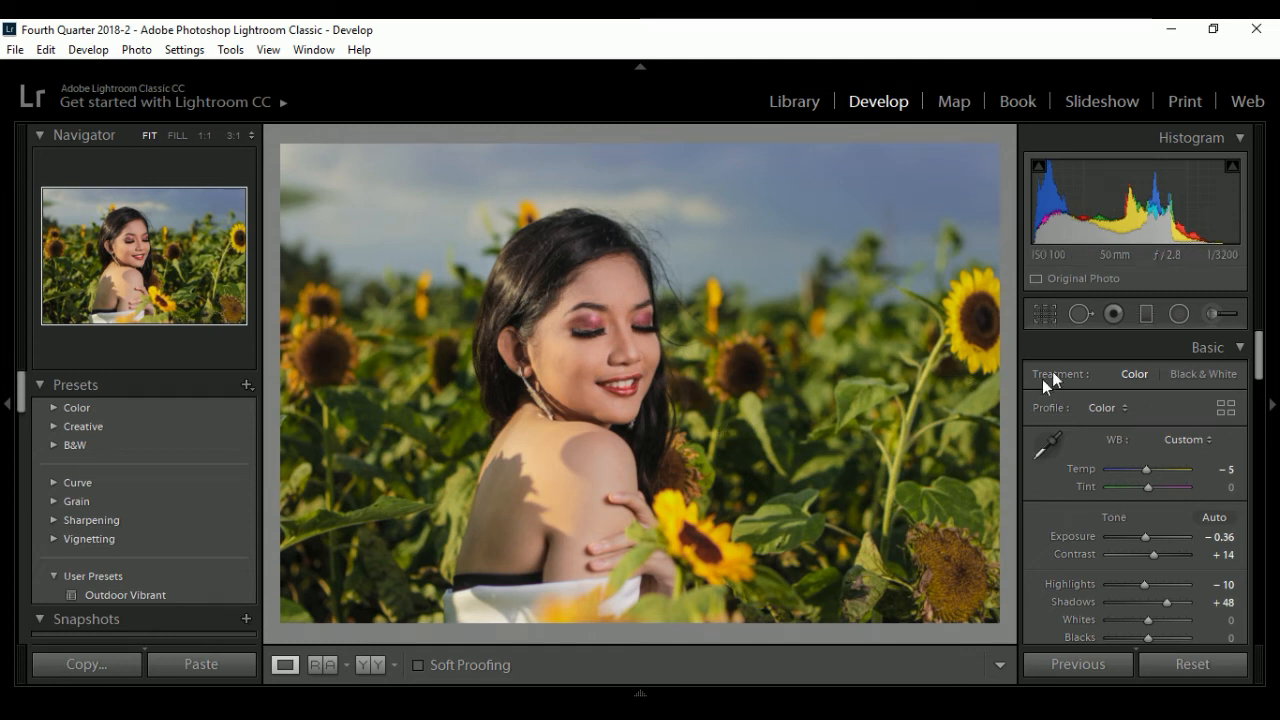
- Add a graduated filter from the top of the sky down to the woman's eyes, using the Temp effect set to -11
click(1147, 314)
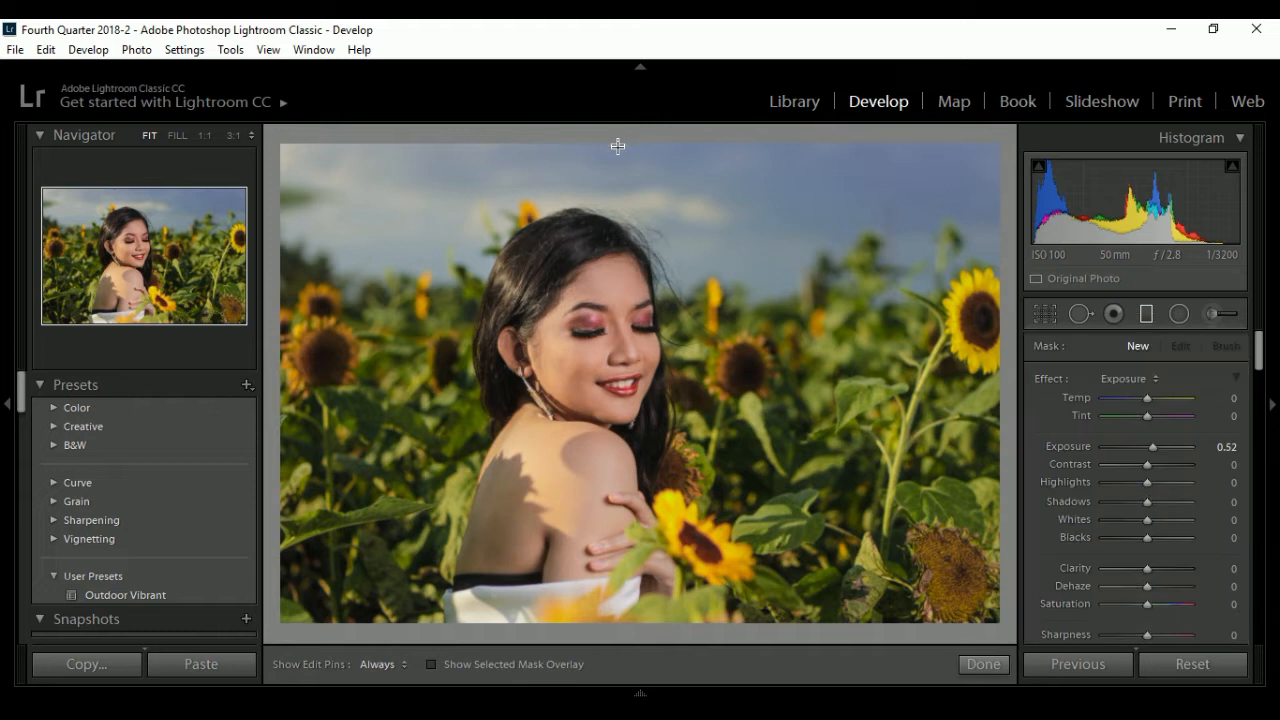
drag(618, 139, 621, 318)
click(1123, 377)
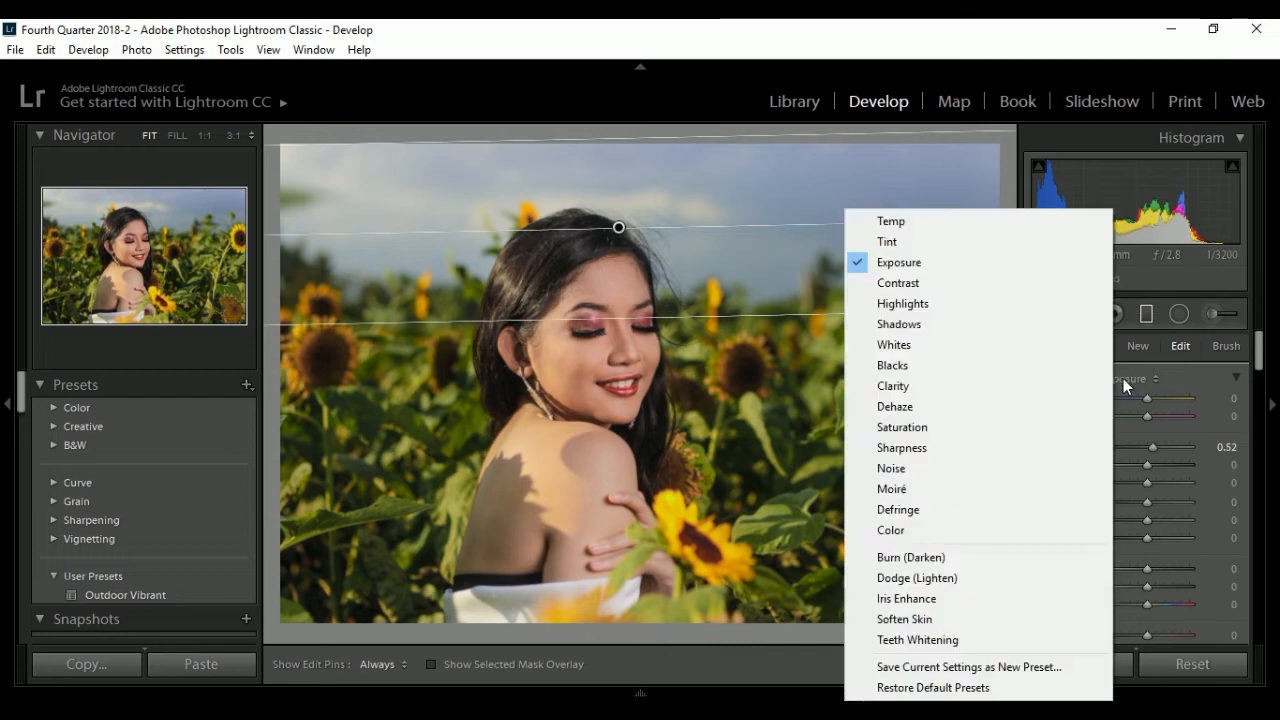
click(918, 219)
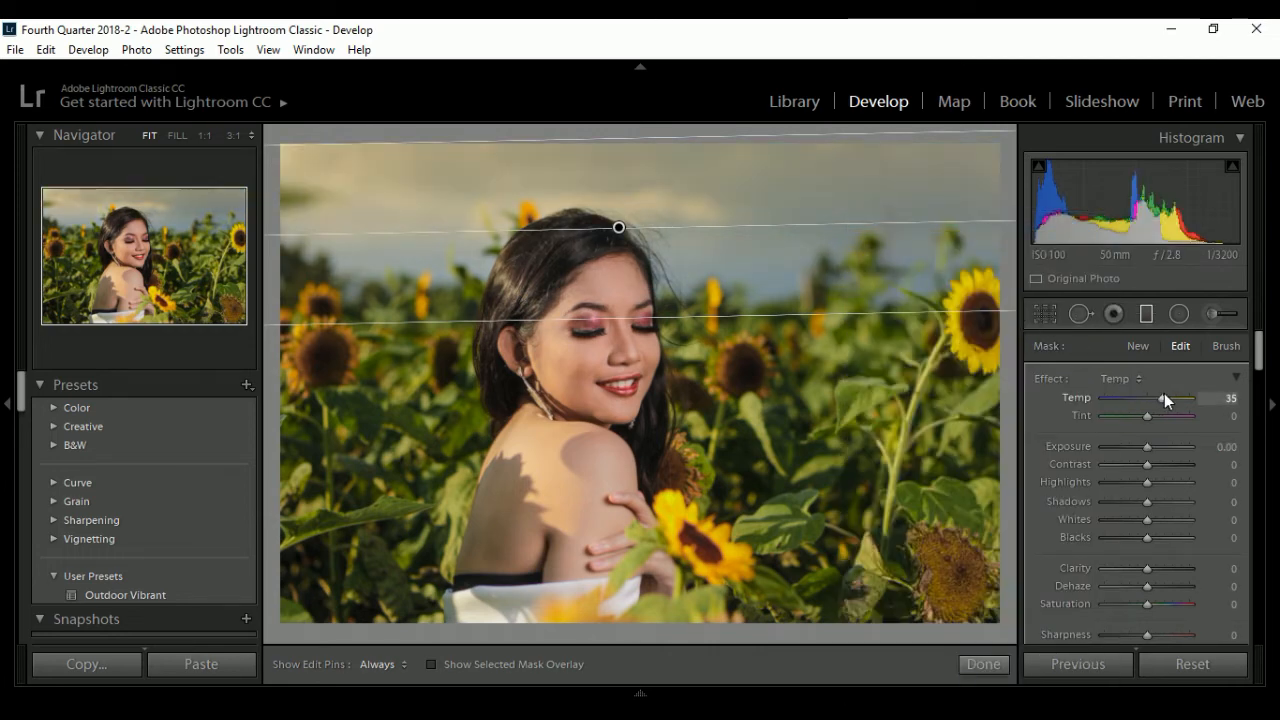
drag(1163, 397, 1143, 401)
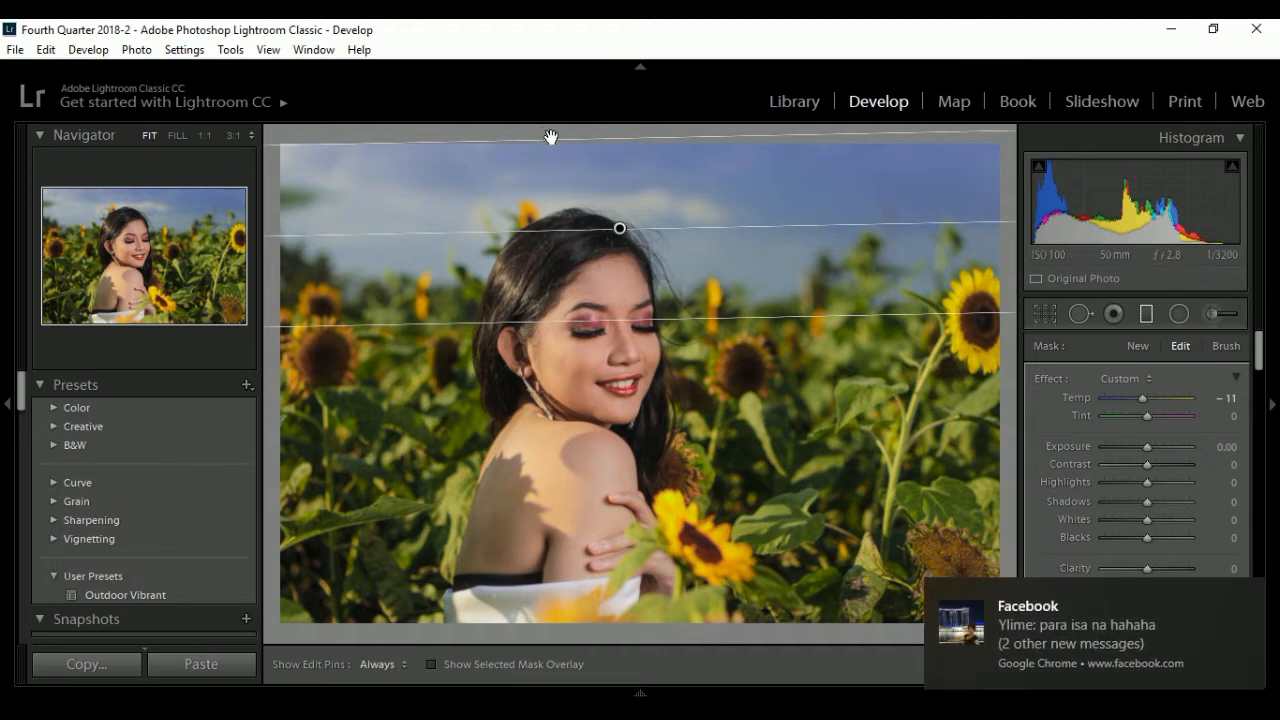
- Adjust the sky filter's extent and tilt to run nearly level, and set its Temp to -20 and Tint to -13
drag(550, 137, 559, 140)
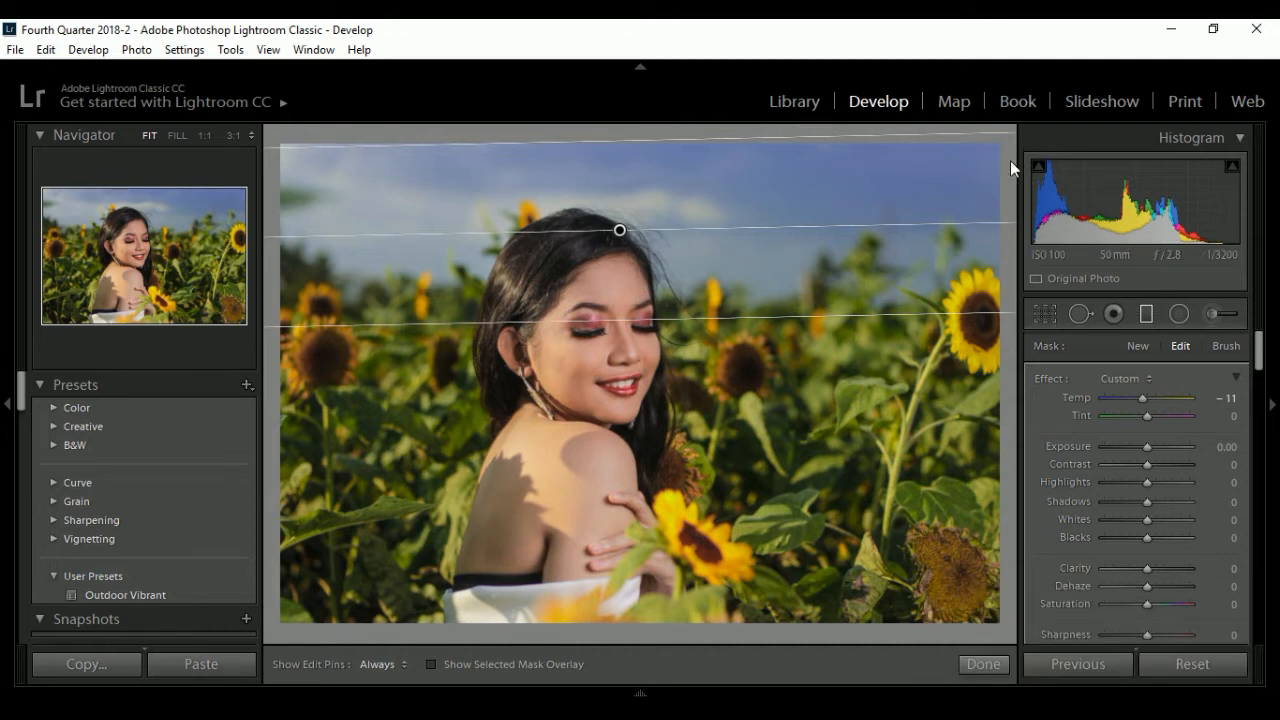
drag(1003, 135, 1006, 138)
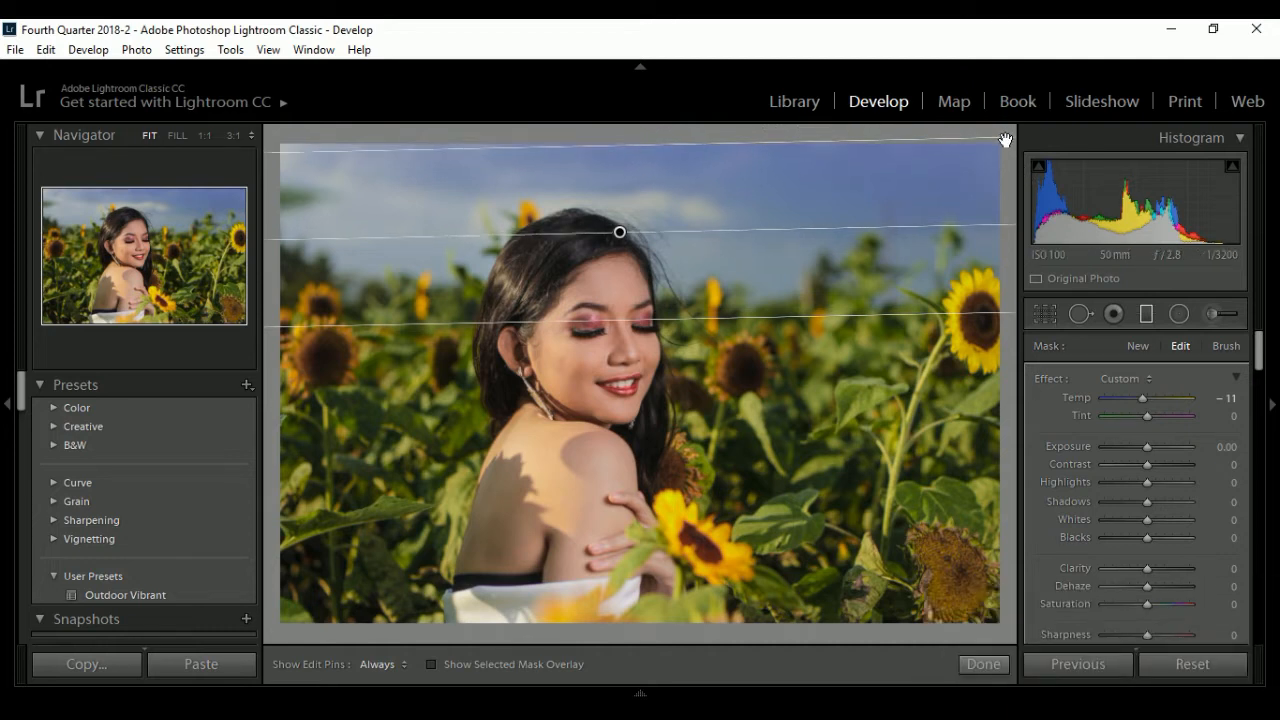
drag(272, 150, 287, 133)
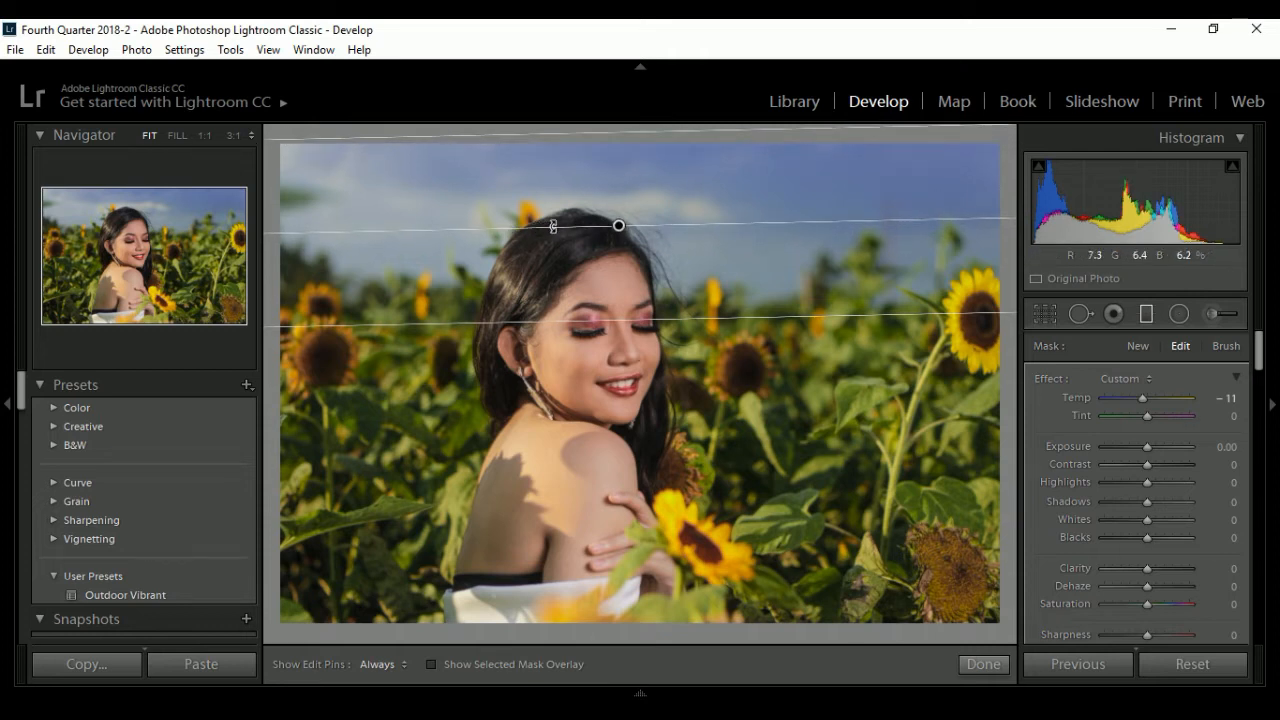
drag(553, 226, 554, 226)
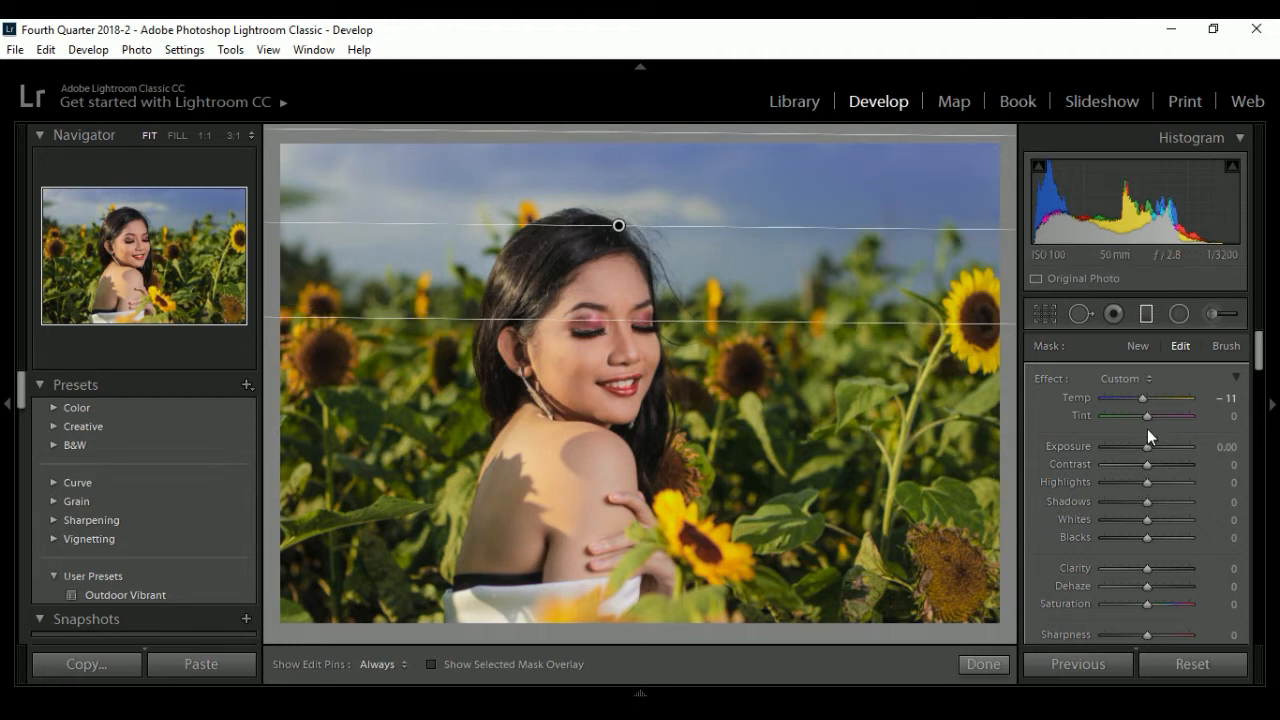
drag(1147, 415, 1139, 398)
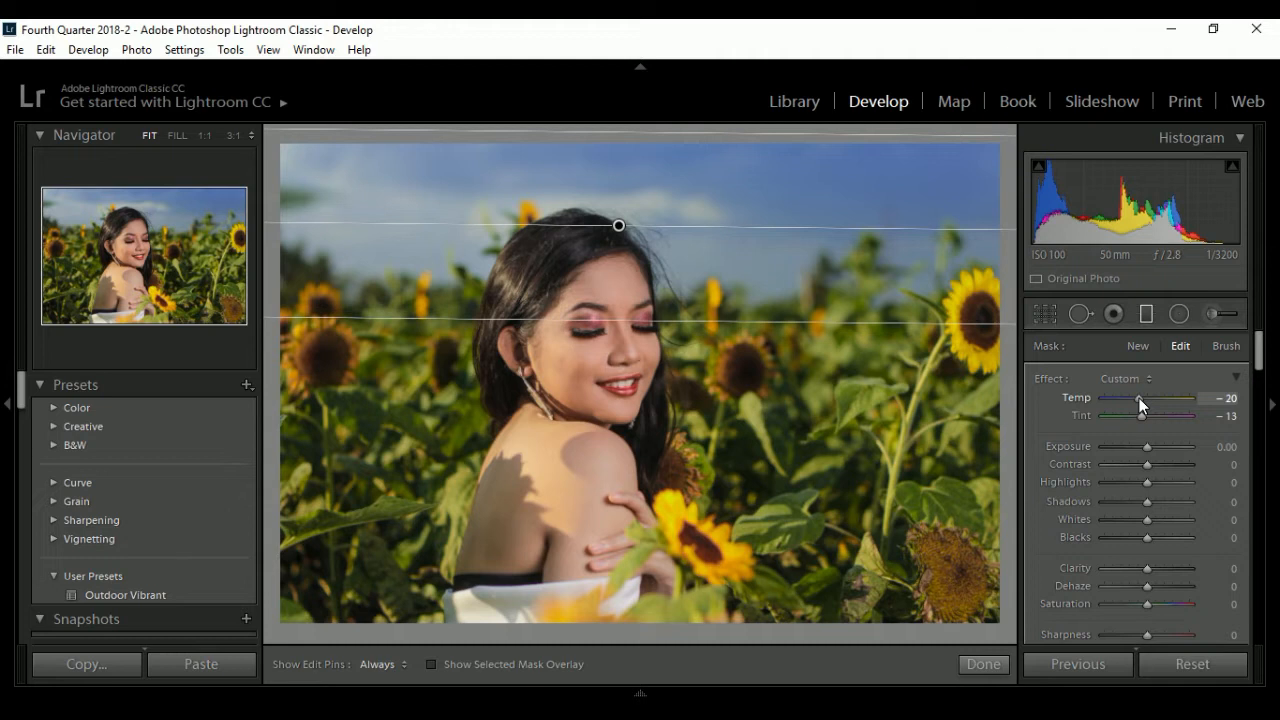
- Erase the sky filter's mask from the woman's hair and forehead with the mask overlay shown, then compare the photo before and after
click(1226, 346)
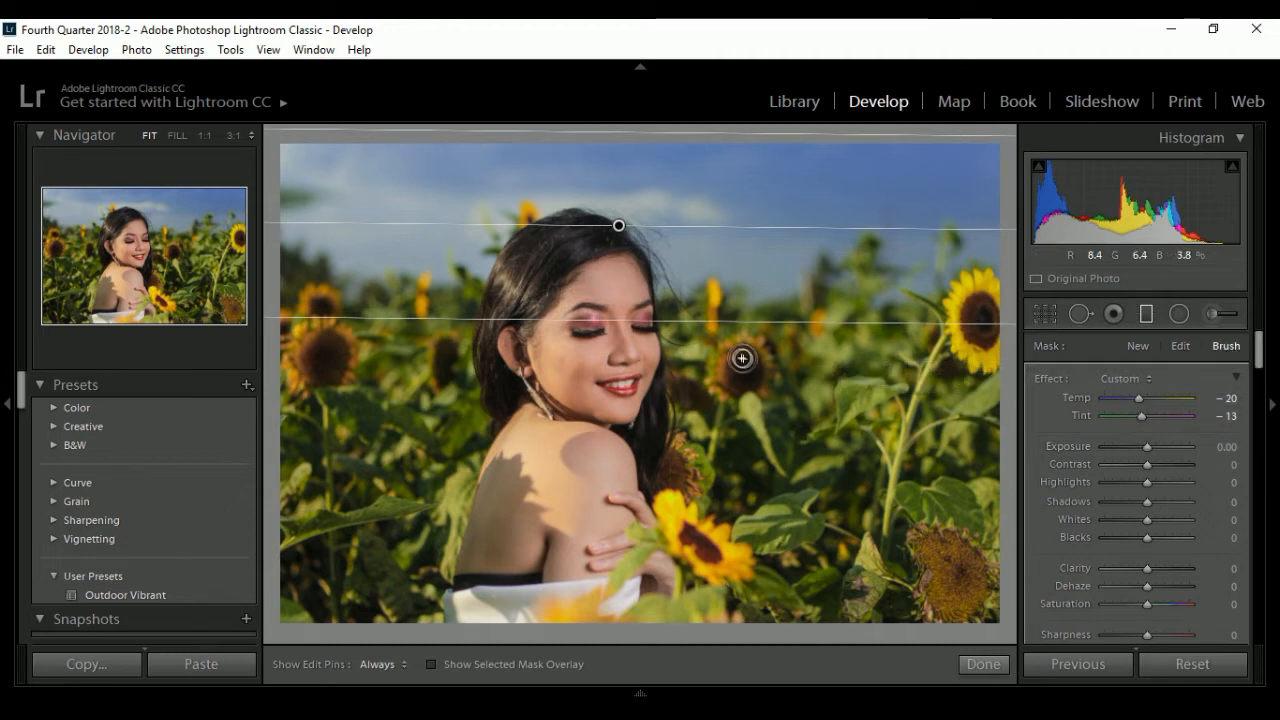
key(alt)
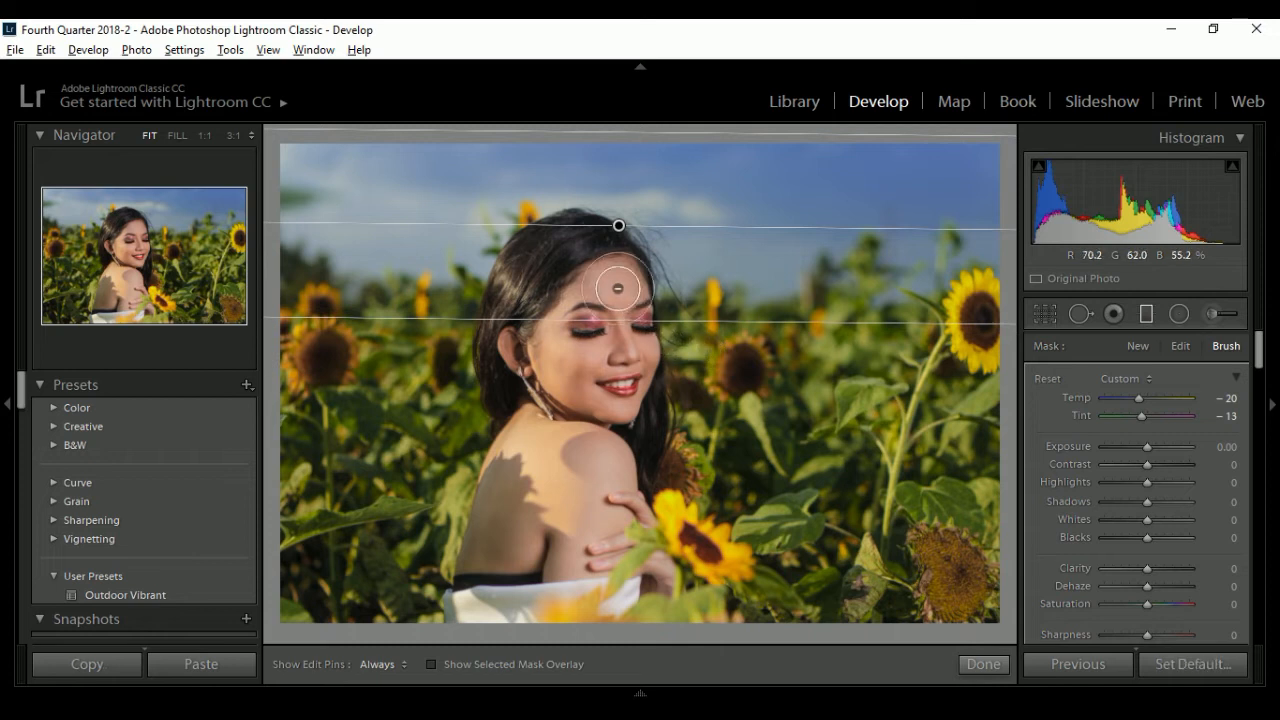
click(432, 664)
key(alt)
mouse_move(614, 268)
mouse_down()
mouse_move(629, 361)
mouse_move(604, 265)
mouse_move(553, 311)
mouse_move(561, 254)
mouse_move(529, 316)
mouse_move(564, 262)
mouse_move(505, 329)
mouse_move(540, 247)
mouse_move(600, 266)
mouse_move(582, 250)
mouse_move(605, 256)
mouse_move(613, 280)
mouse_move(577, 244)
mouse_move(609, 301)
mouse_move(585, 252)
mouse_move(620, 276)
mouse_move(606, 268)
mouse_move(626, 343)
mouse_move(612, 264)
mouse_move(632, 308)
mouse_move(625, 330)
mouse_move(617, 296)
mouse_move(598, 292)
mouse_move(558, 320)
mouse_move(535, 291)
mouse_move(532, 258)
mouse_move(599, 253)
mouse_up()
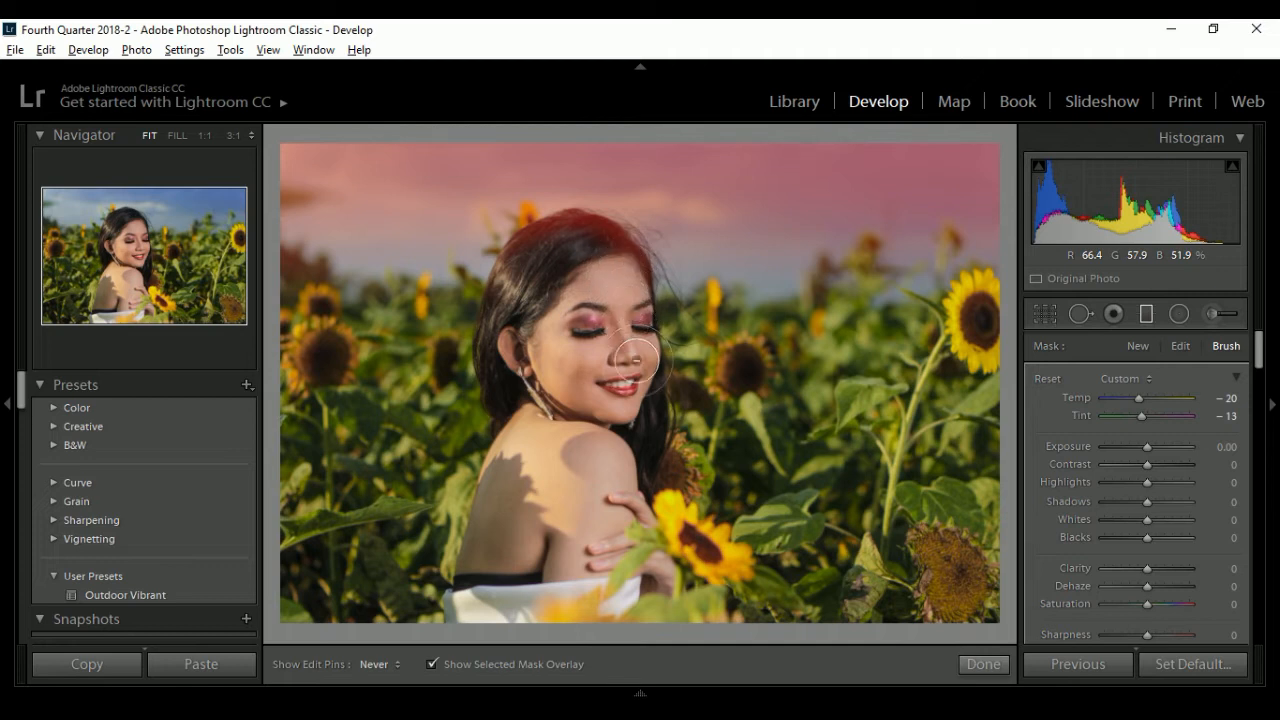
mouse_move(550, 247)
mouse_down()
mouse_move(517, 300)
mouse_move(558, 250)
mouse_move(600, 247)
mouse_up()
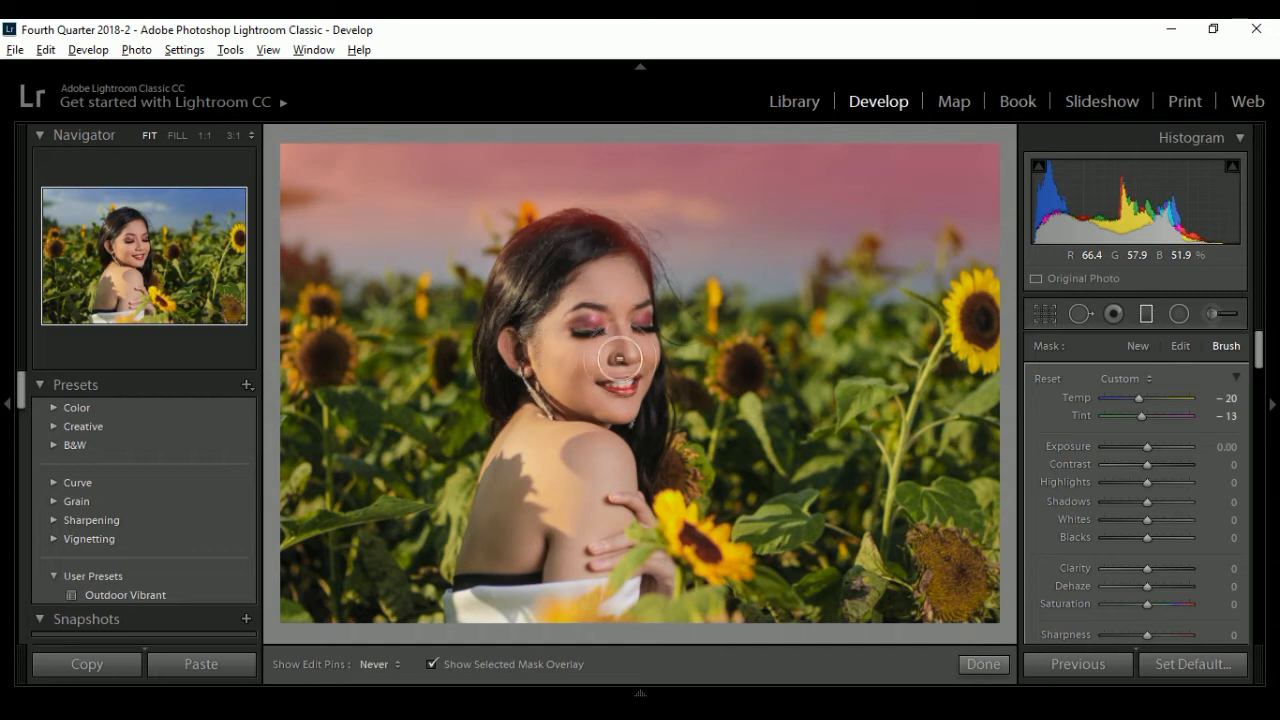
key(m)
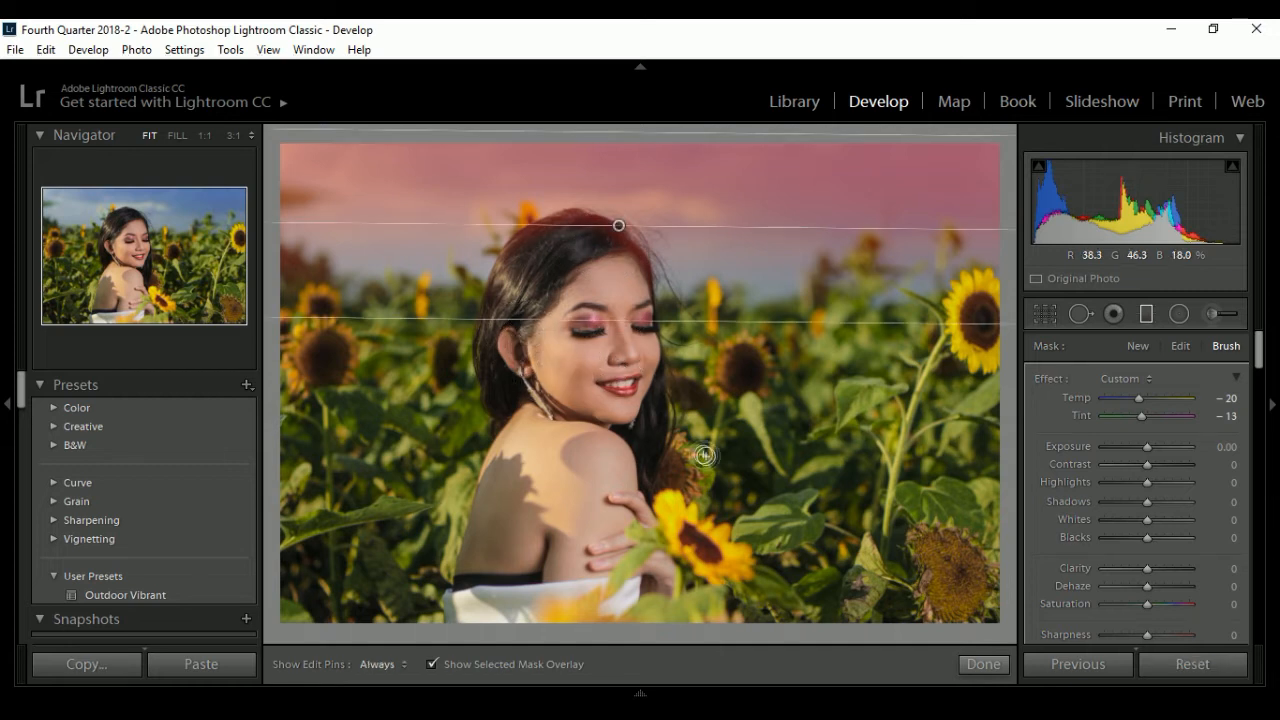
click(982, 665)
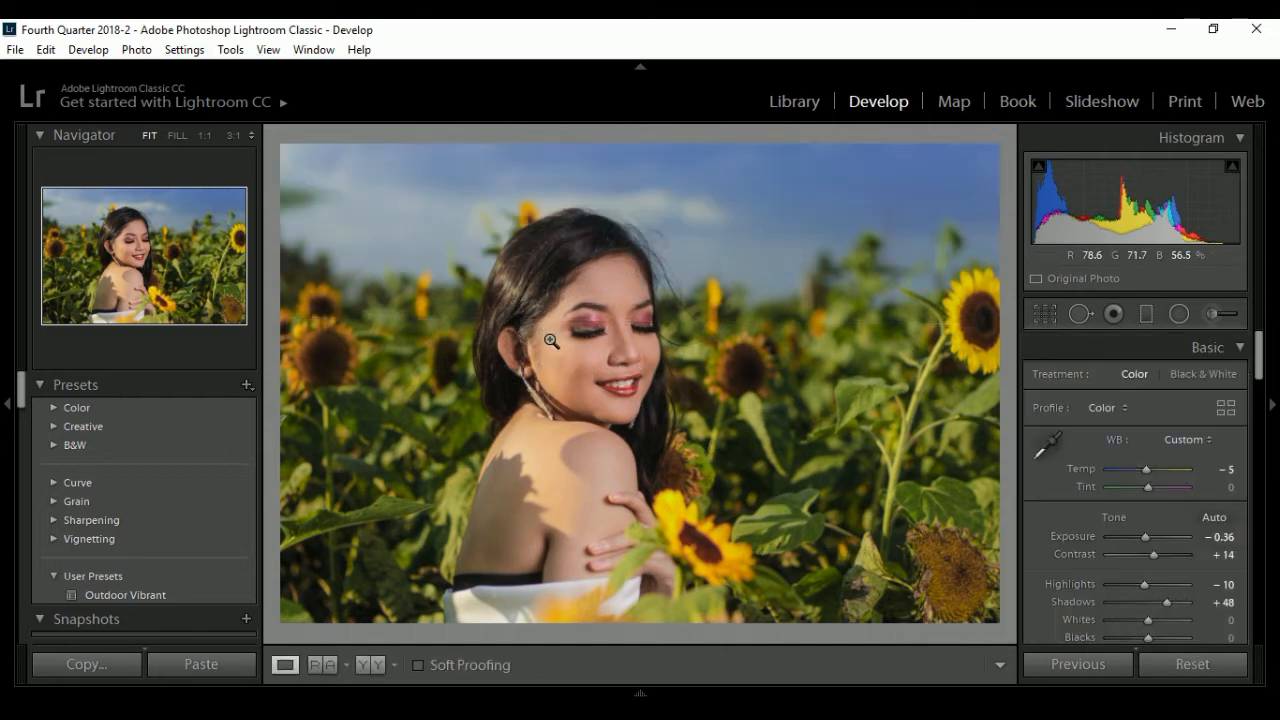
click(381, 667)
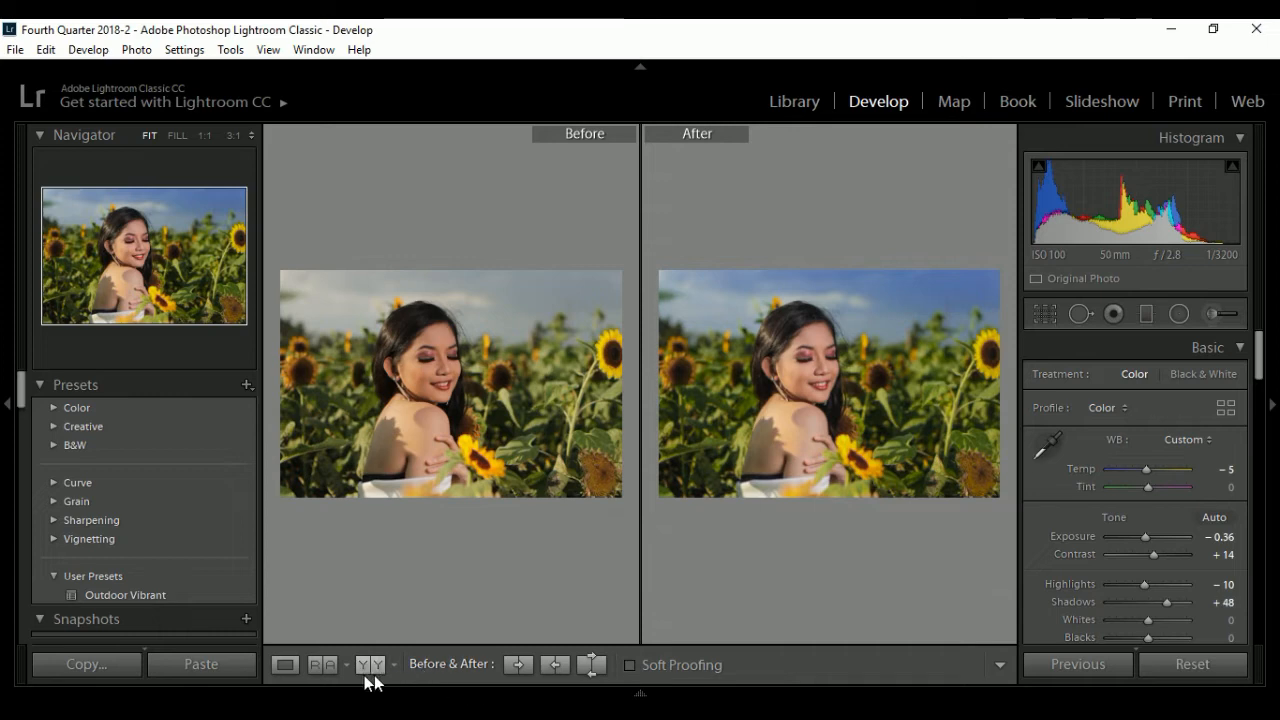
click(285, 664)
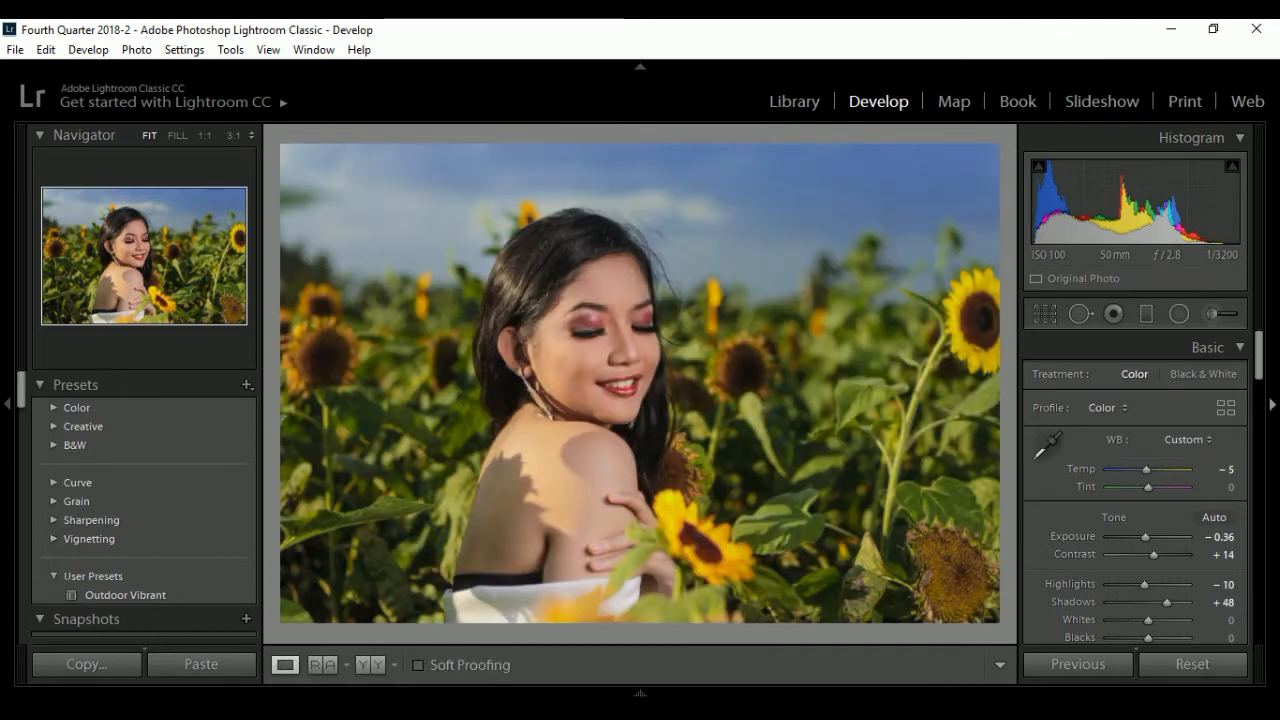
- Start a new adjustment brush with Temp 43 and Exposure 1.22
click(1211, 317)
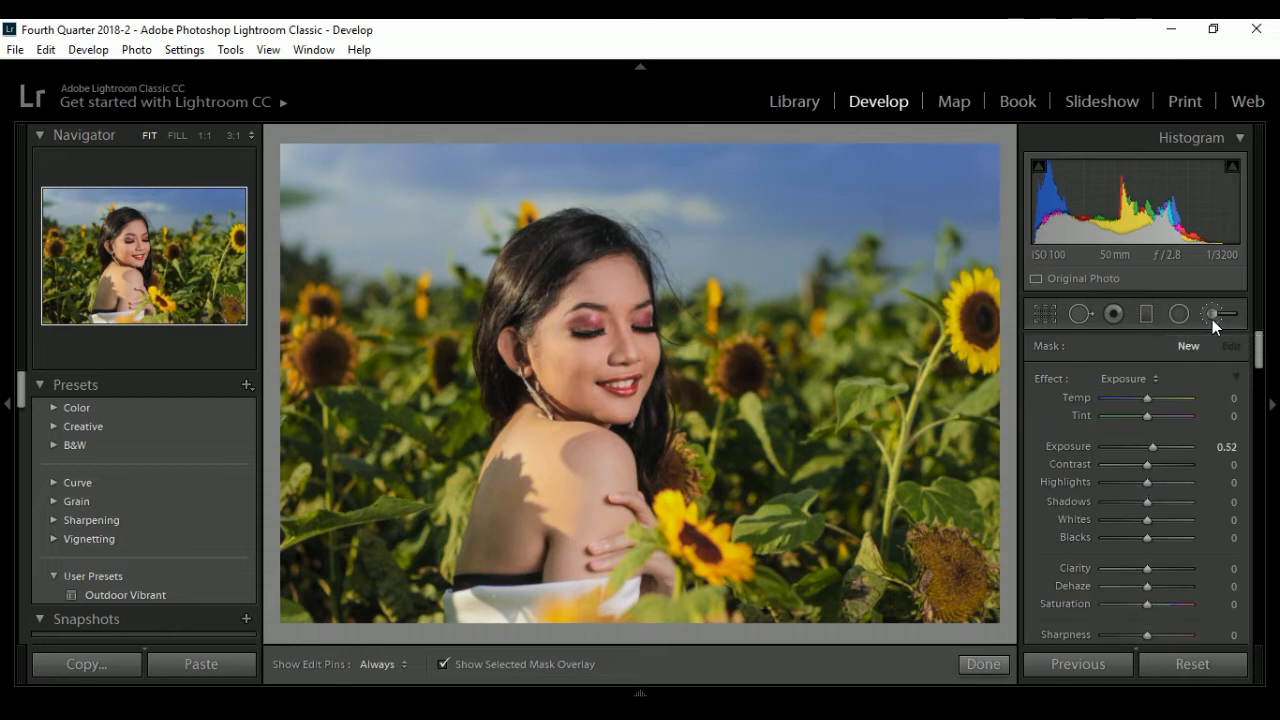
drag(1158, 448, 1160, 448)
drag(1151, 400, 1169, 401)
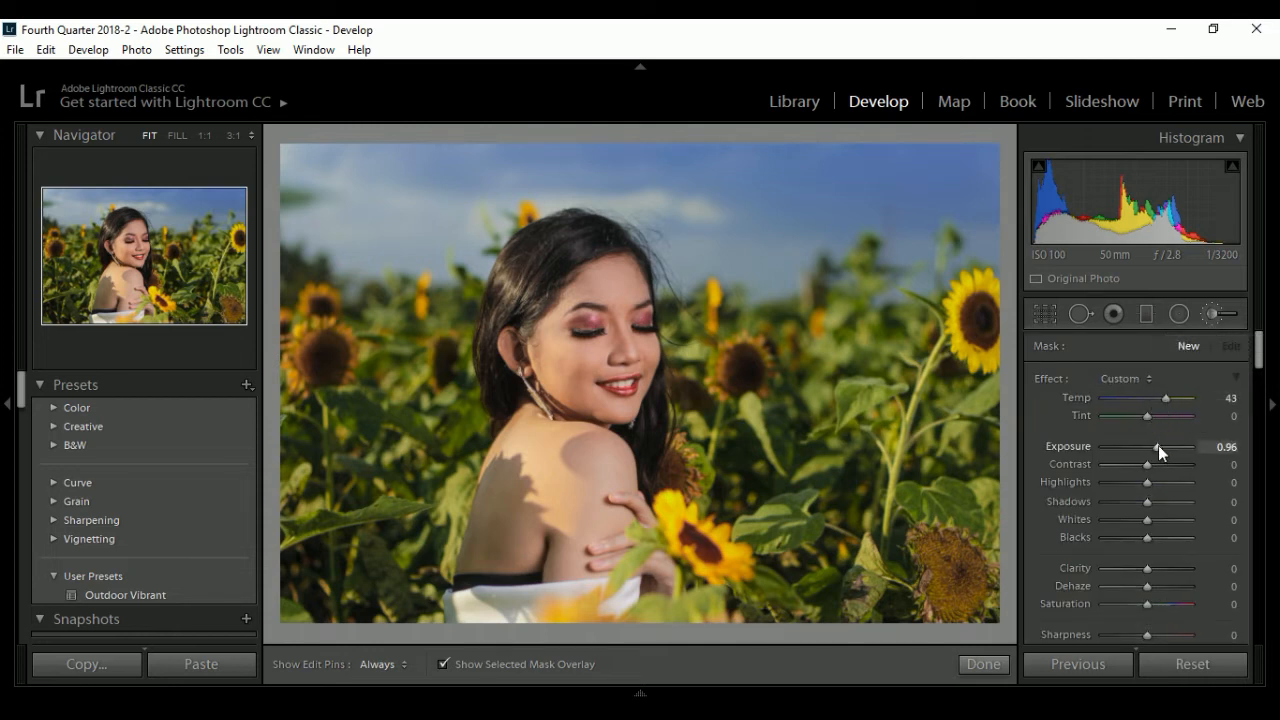
drag(1159, 450, 1164, 450)
- Set the adjustment brush's Feather to 100 and enlarge its Size to 82
drag(741, 396, 812, 467)
scroll(742, 398, up, 5)
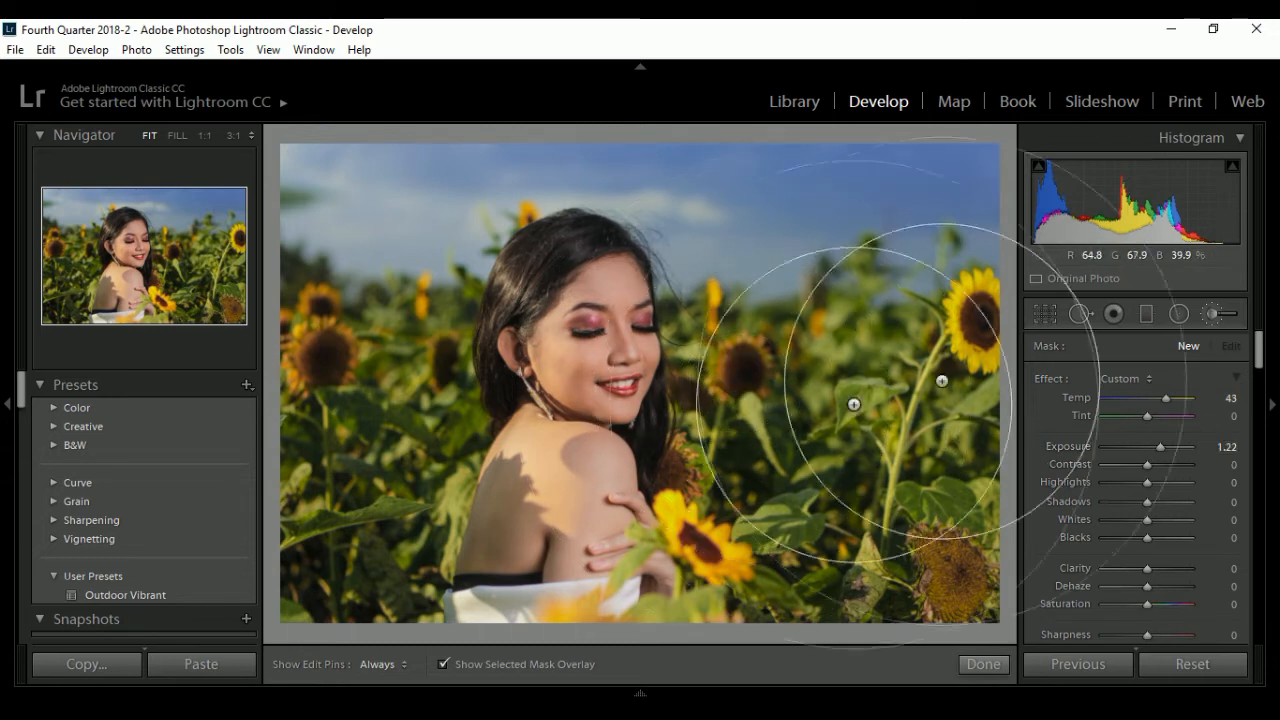
mouse_move(1259, 351)
mouse_down()
mouse_move(1262, 402)
mouse_move(1202, 403)
mouse_up()
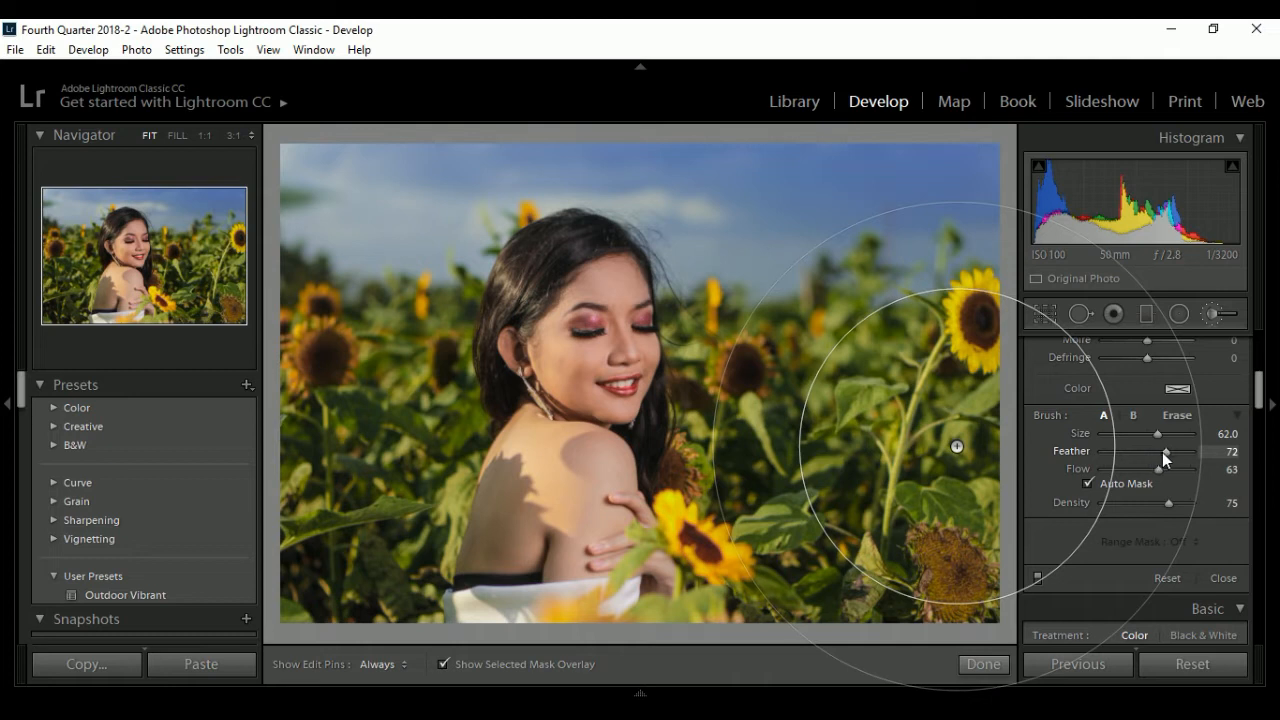
mouse_move(1154, 455)
mouse_down()
mouse_move(1174, 455)
mouse_move(1155, 436)
mouse_move(1183, 451)
mouse_move(1141, 437)
mouse_move(1194, 452)
mouse_up()
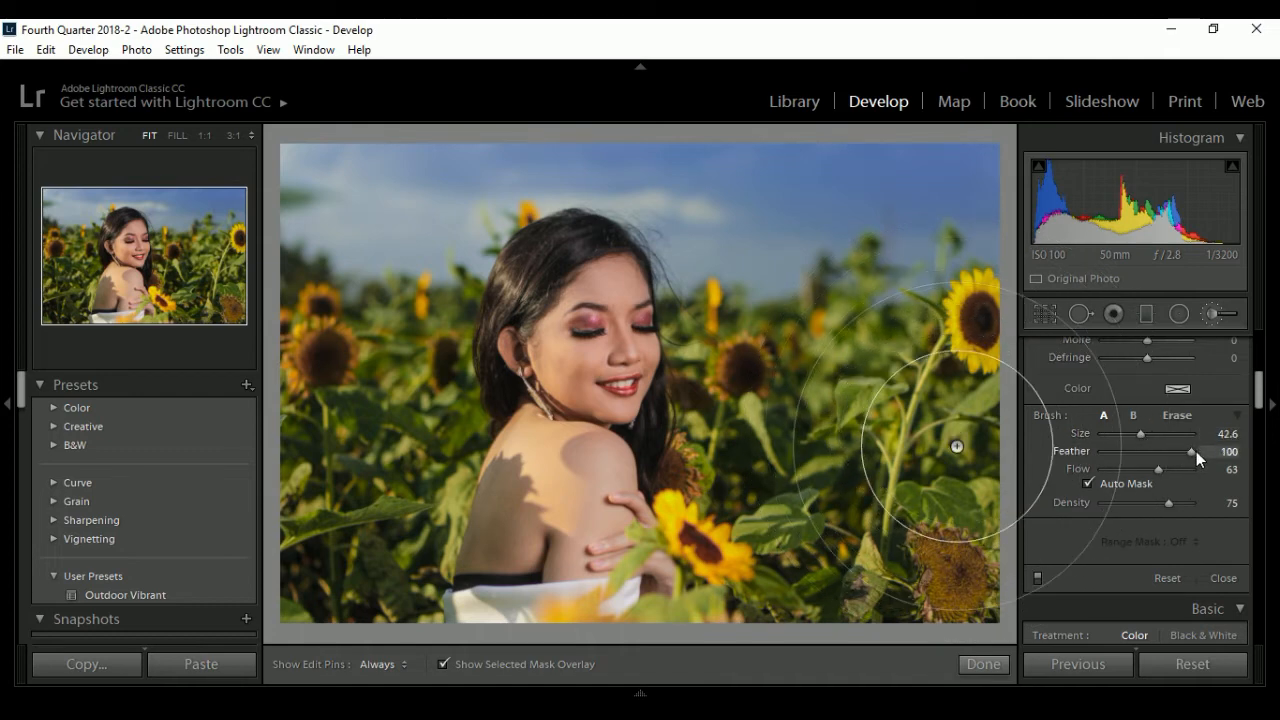
scroll(494, 336, up, 3)
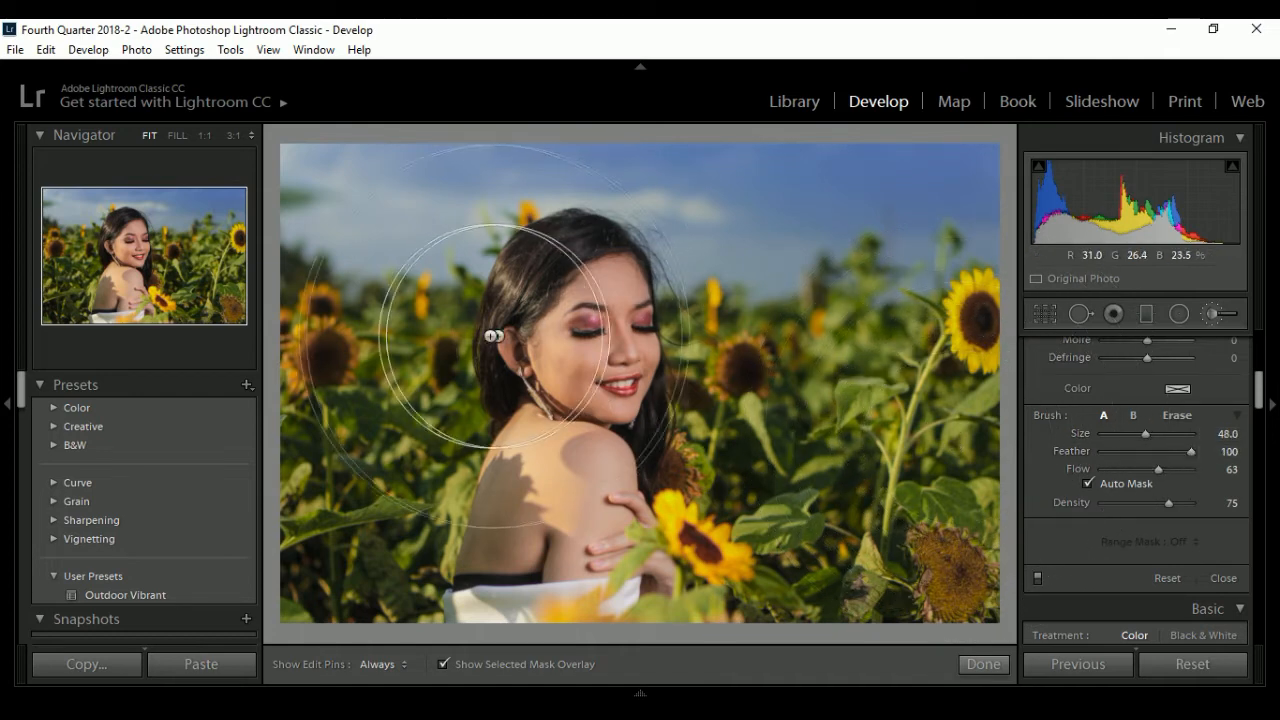
scroll(494, 336, up, 10)
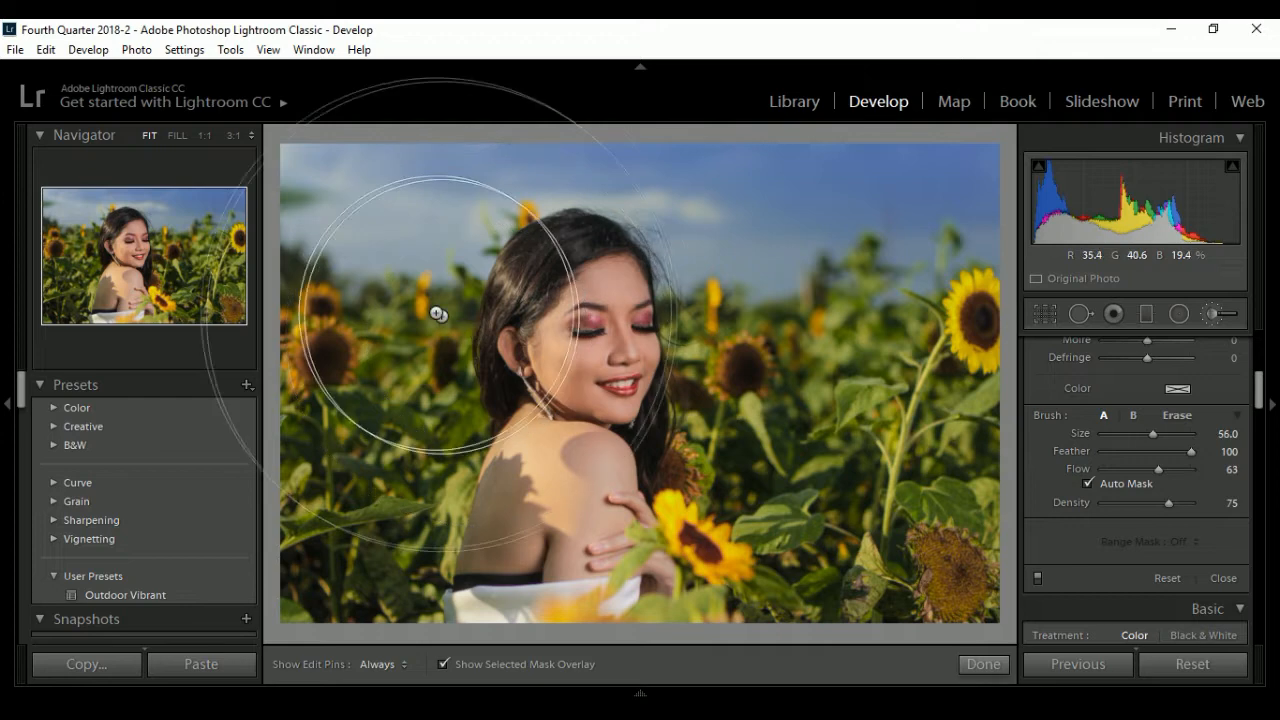
scroll(362, 215, up, 1)
- Paint a warm glow over the sky left of the woman's head, and hide the mask overlay
click(359, 208)
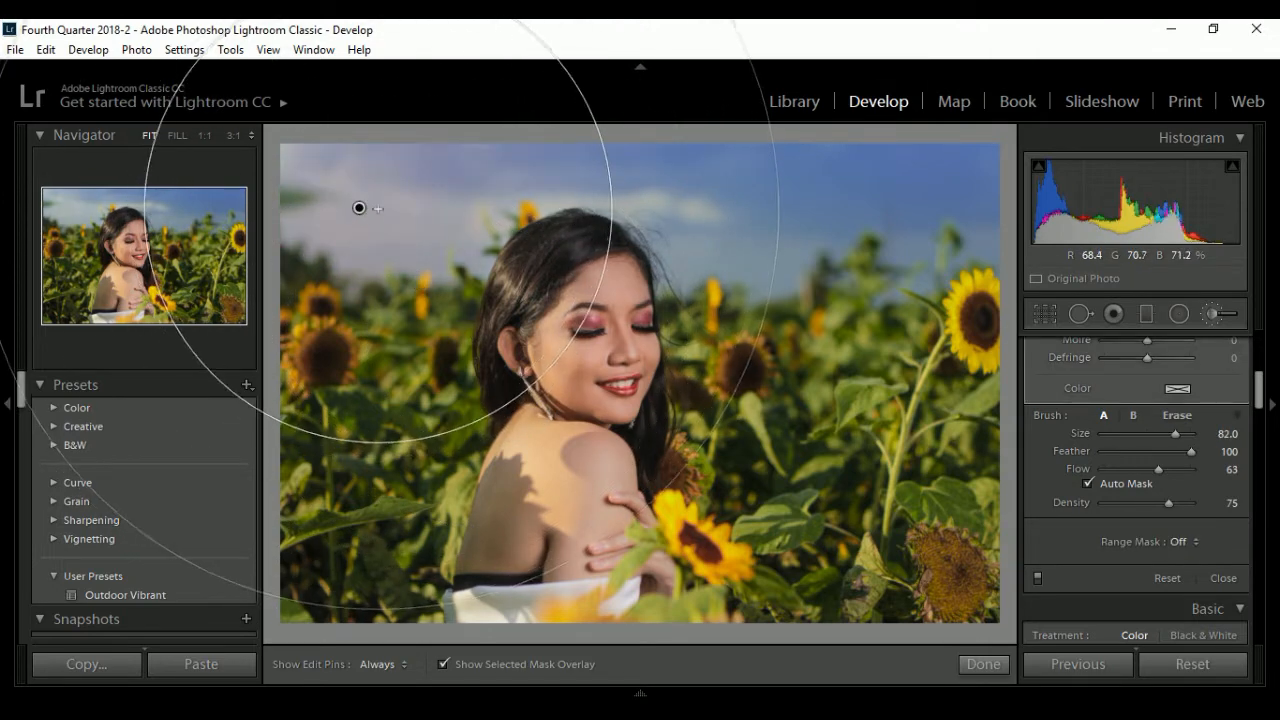
key(h)
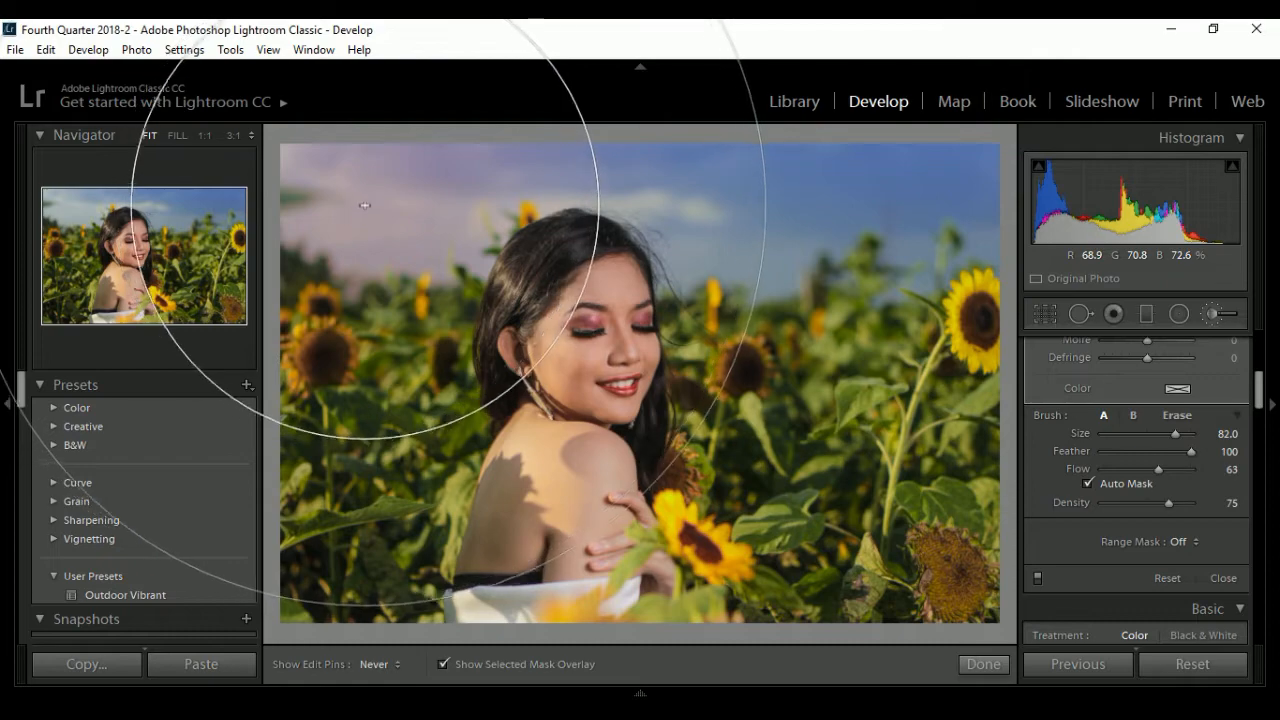
mouse_move(365, 205)
mouse_down()
mouse_move(354, 229)
mouse_move(341, 203)
mouse_move(349, 254)
mouse_move(371, 243)
mouse_move(353, 225)
mouse_up()
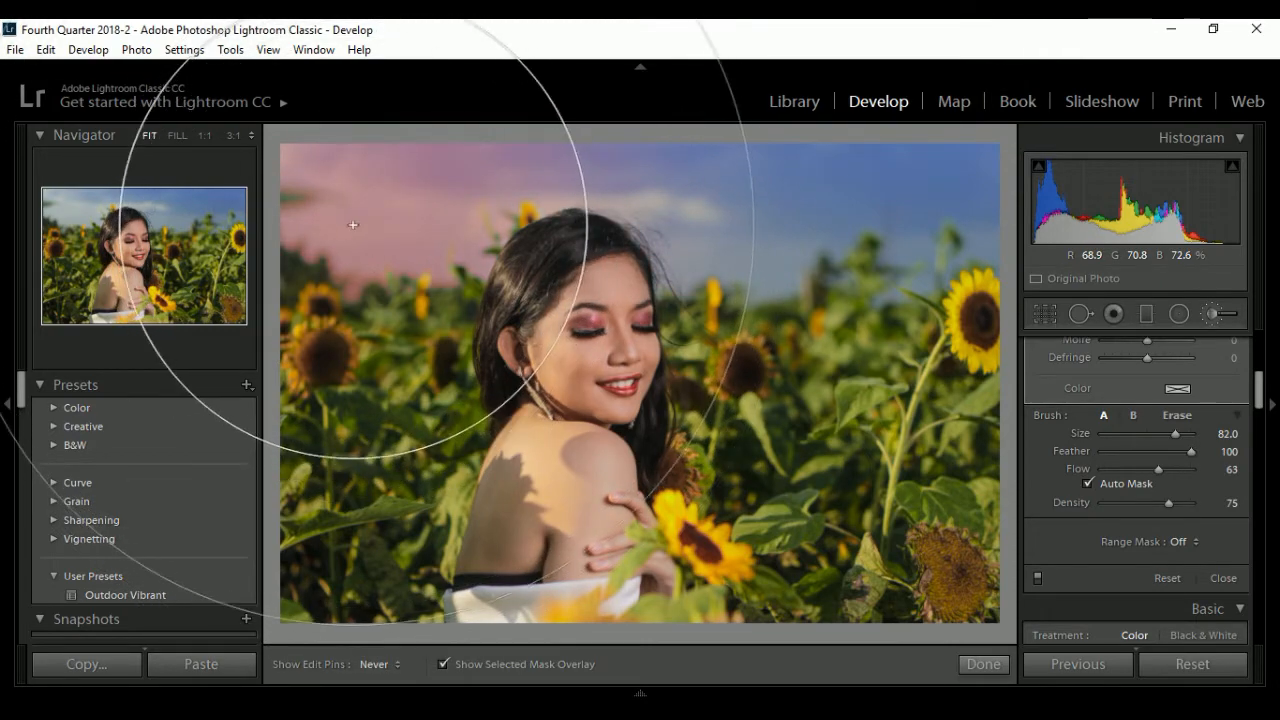
key(h)
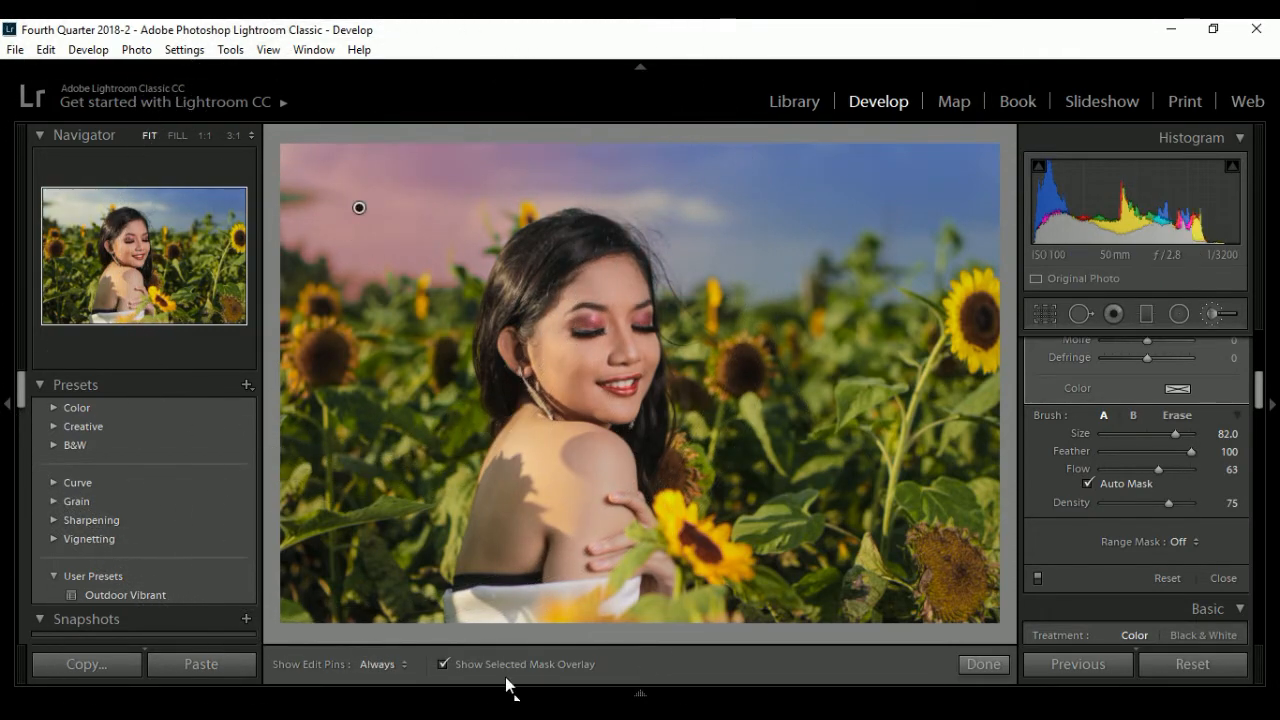
click(443, 664)
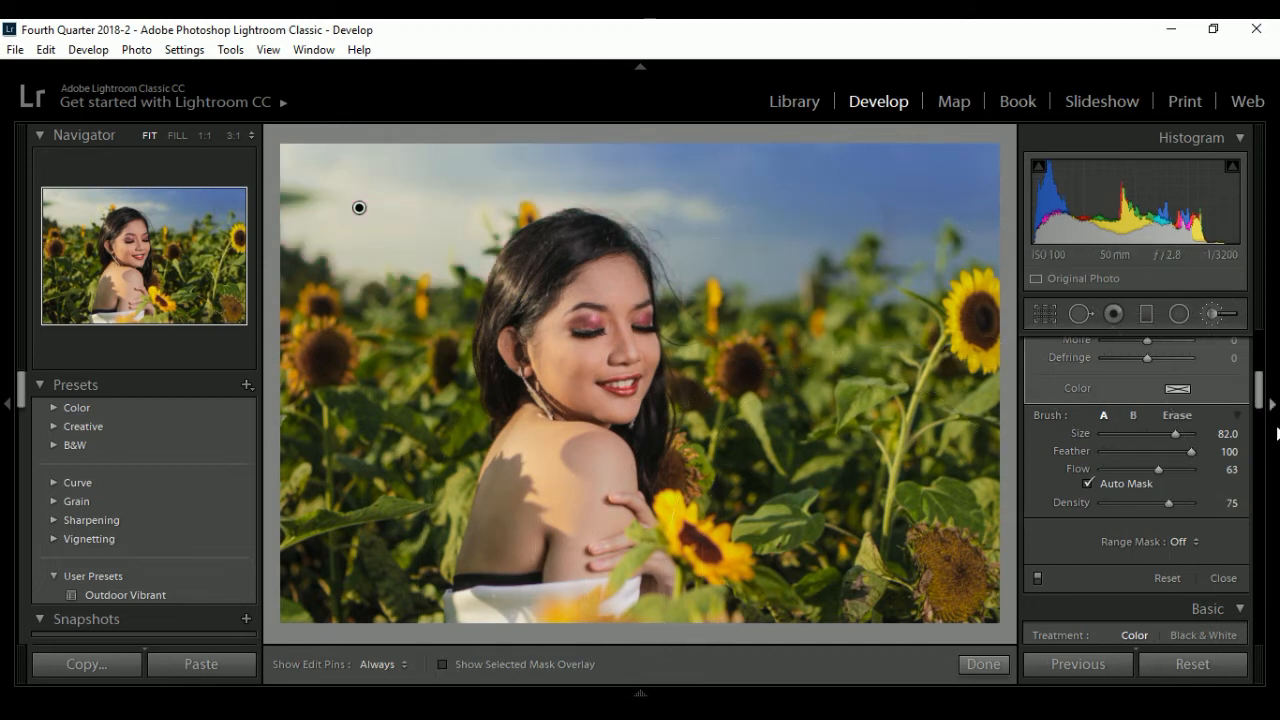
- Set the sky brush's Temp to 72, Exposure to 1.13 and Highlights to 20, and paint more over the left part of the sky
drag(1266, 398, 1268, 357)
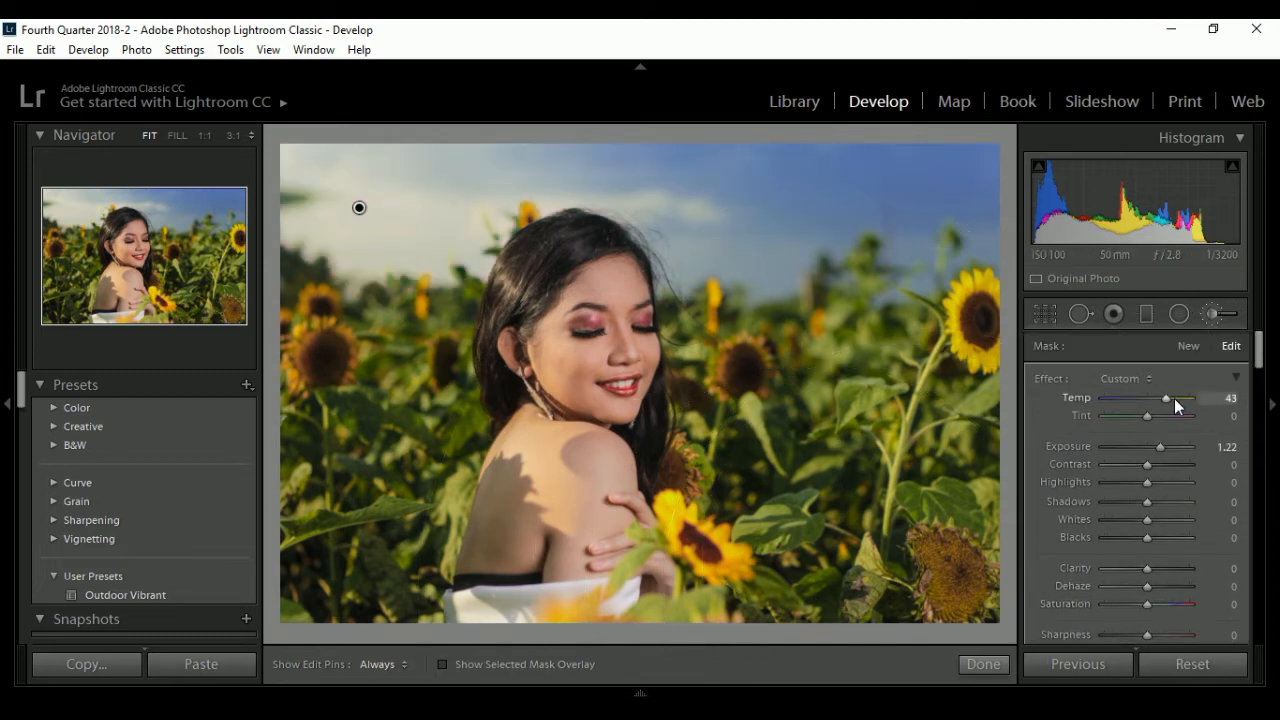
mouse_move(1173, 396)
mouse_down()
mouse_move(1202, 402)
mouse_move(1180, 403)
mouse_up()
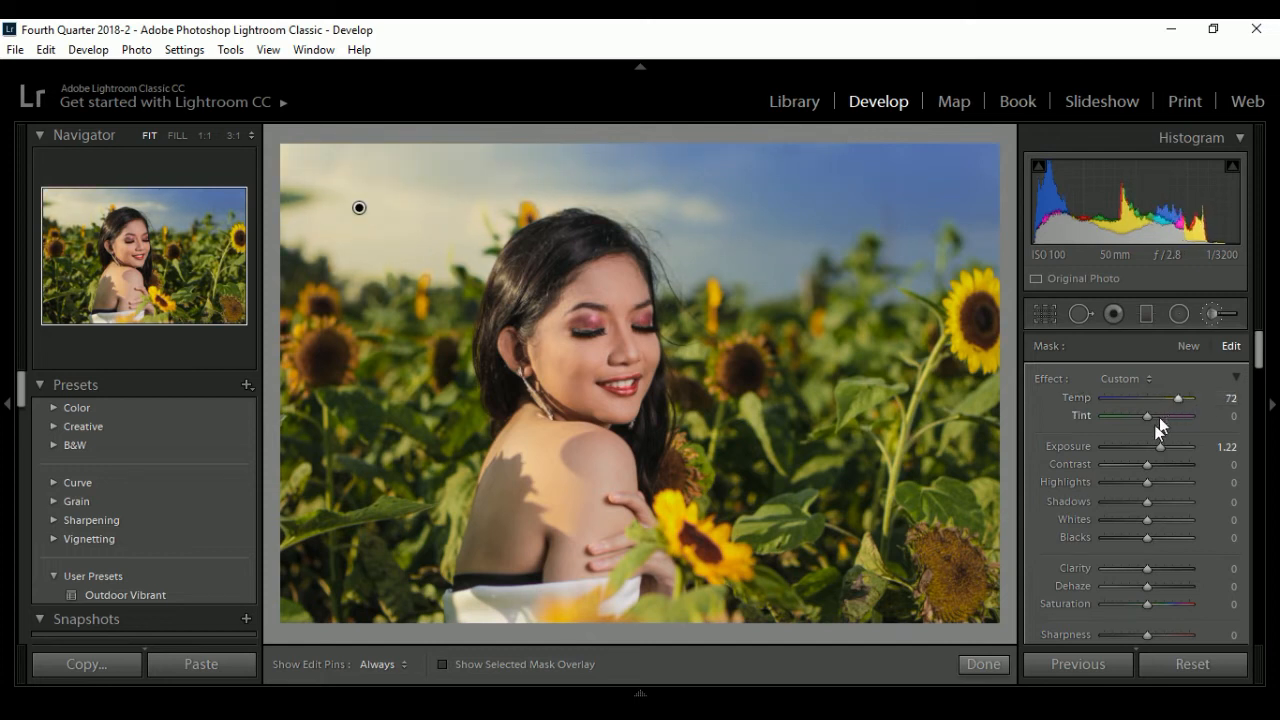
drag(1164, 447, 1159, 484)
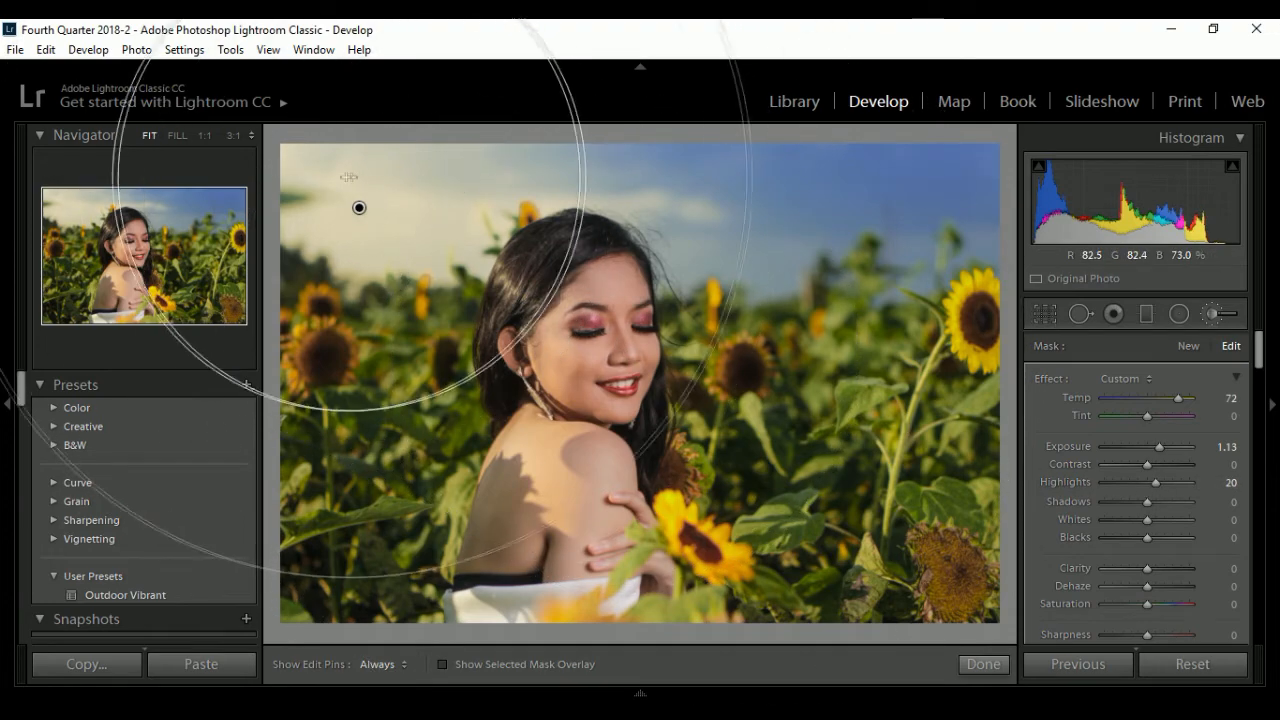
key(h)
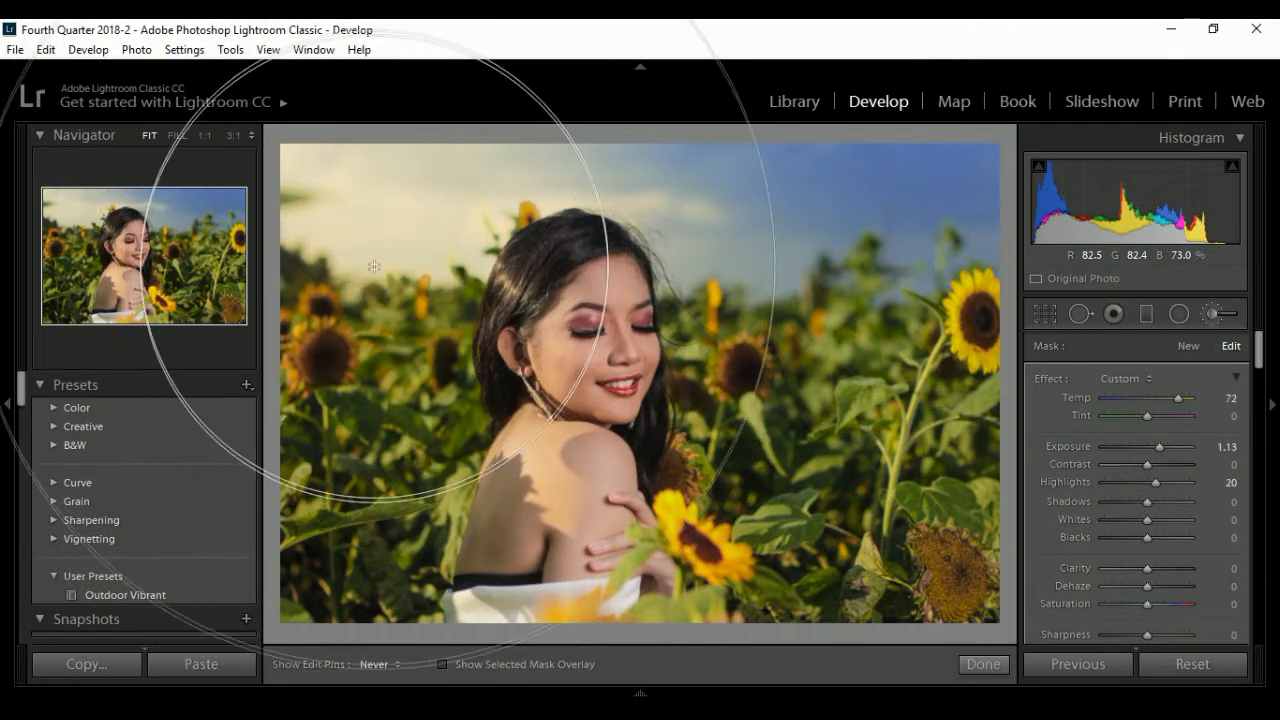
key(h)
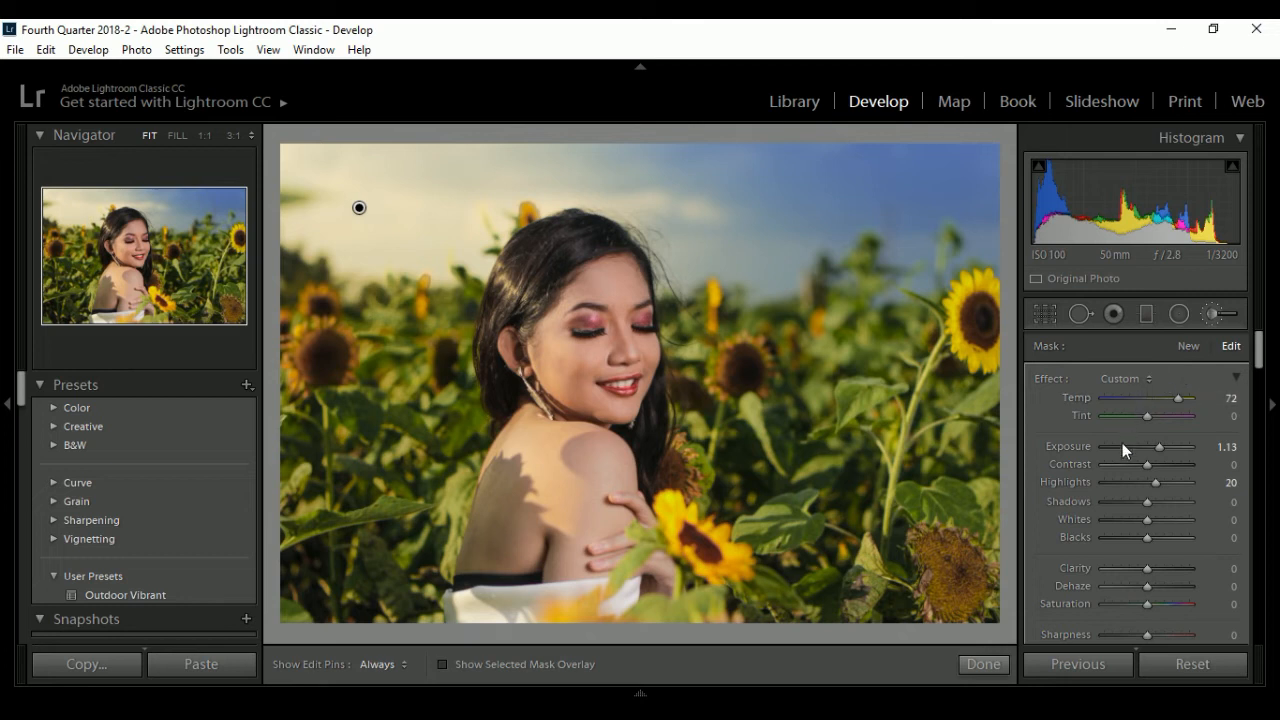
- Tint the sky brush adjustment golden yellow with hue 44 and saturation 53%, and finish the brush edit
scroll(1260, 360, down, 4)
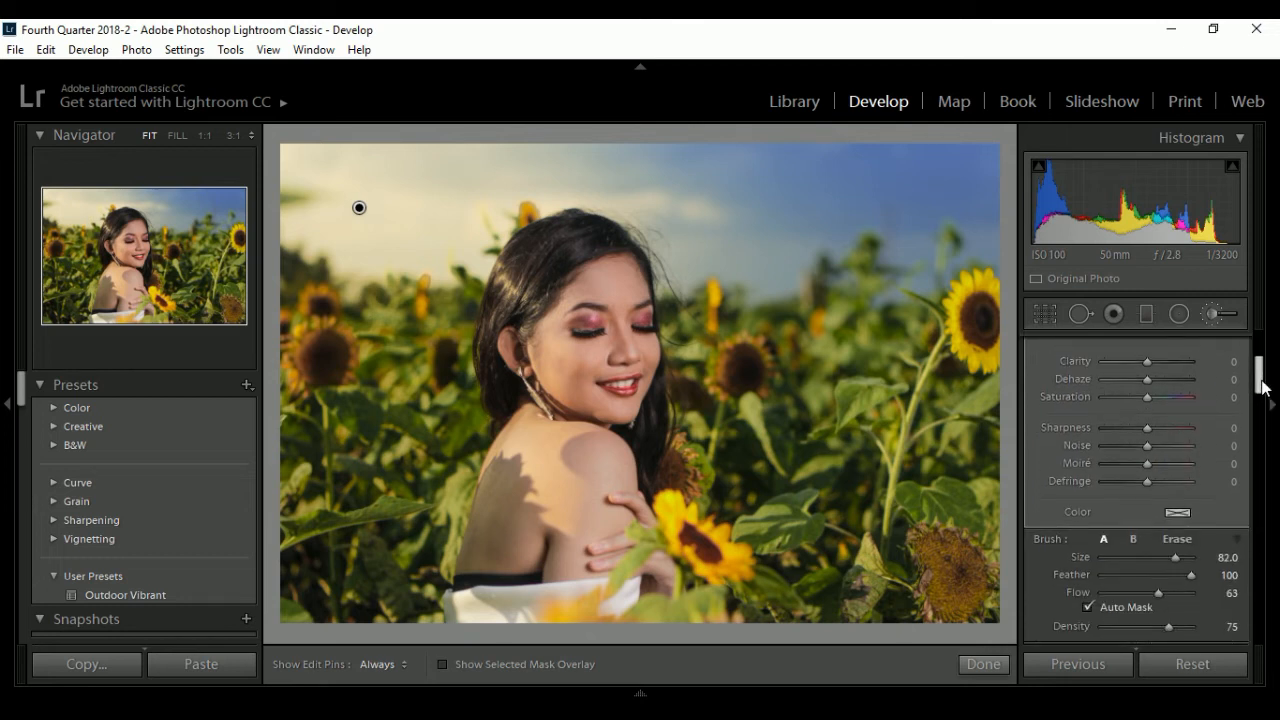
click(1179, 511)
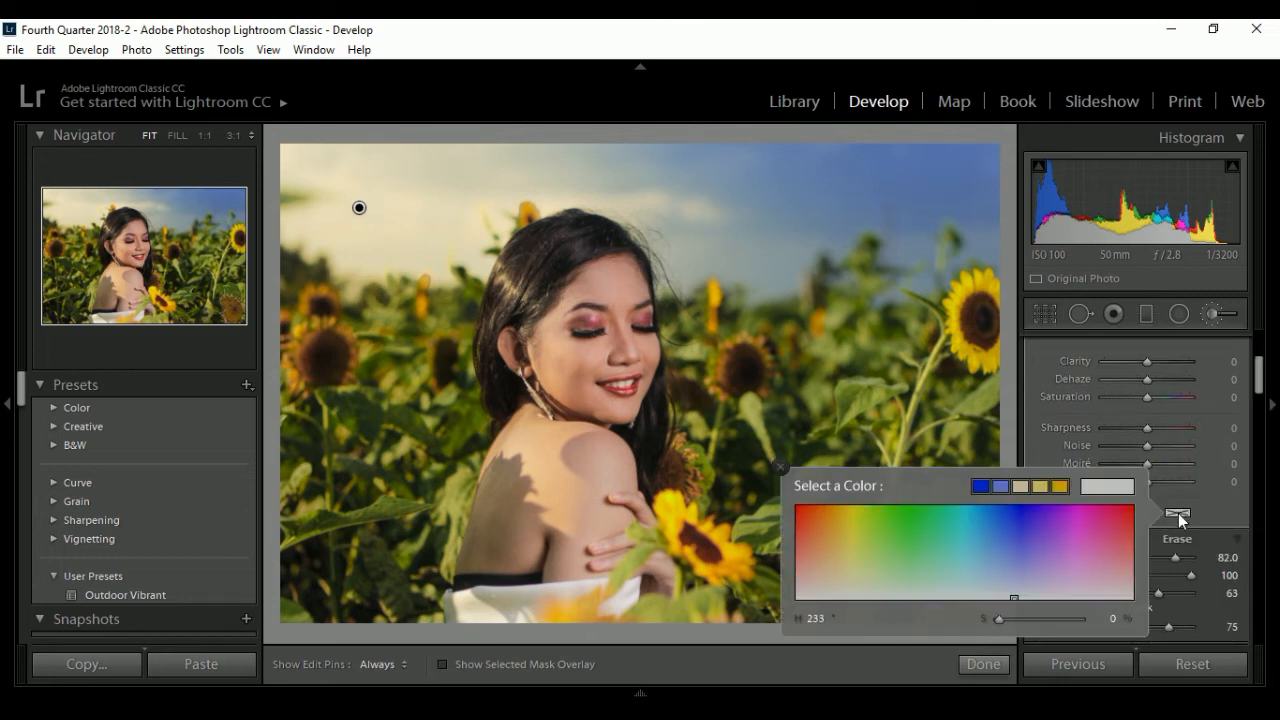
click(838, 548)
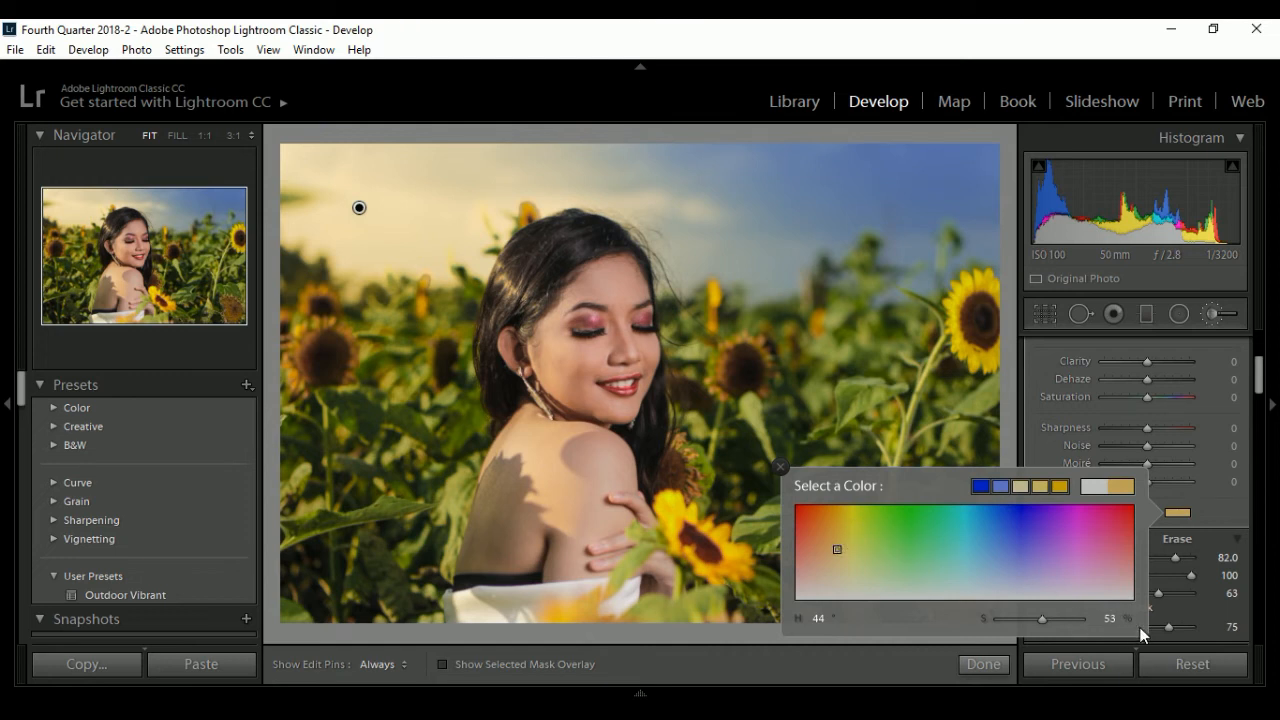
click(1177, 513)
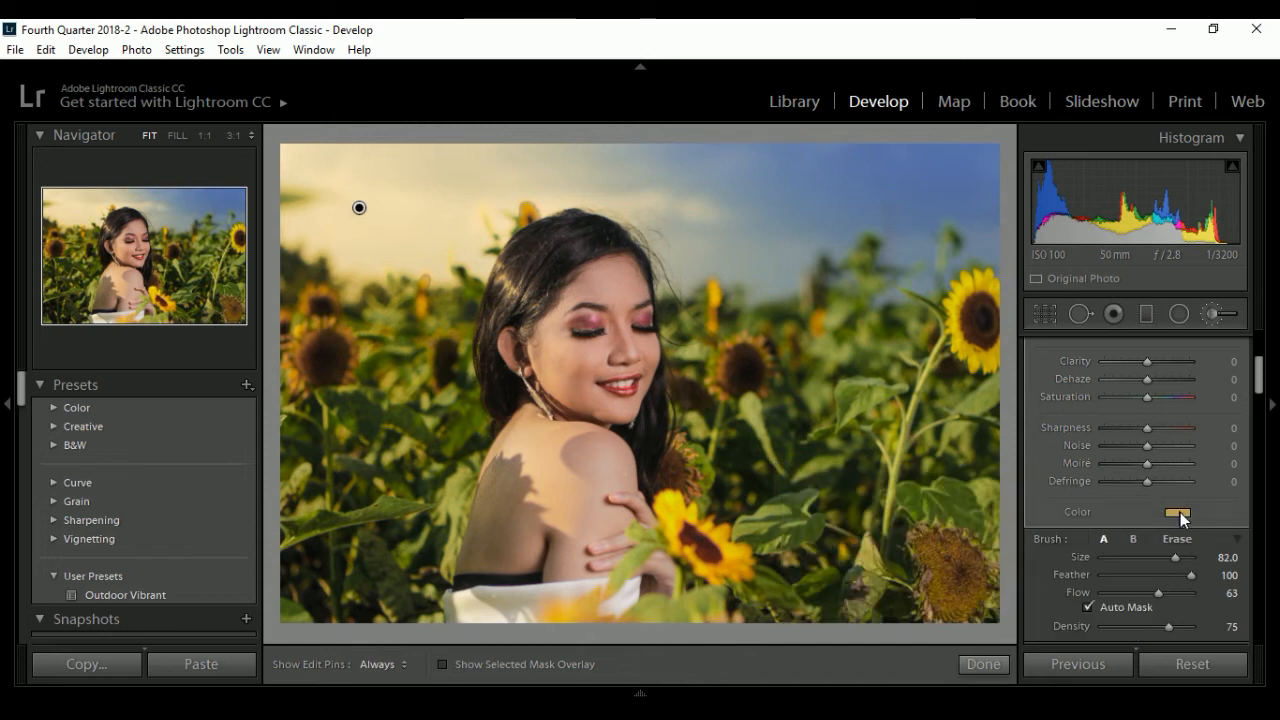
click(992, 666)
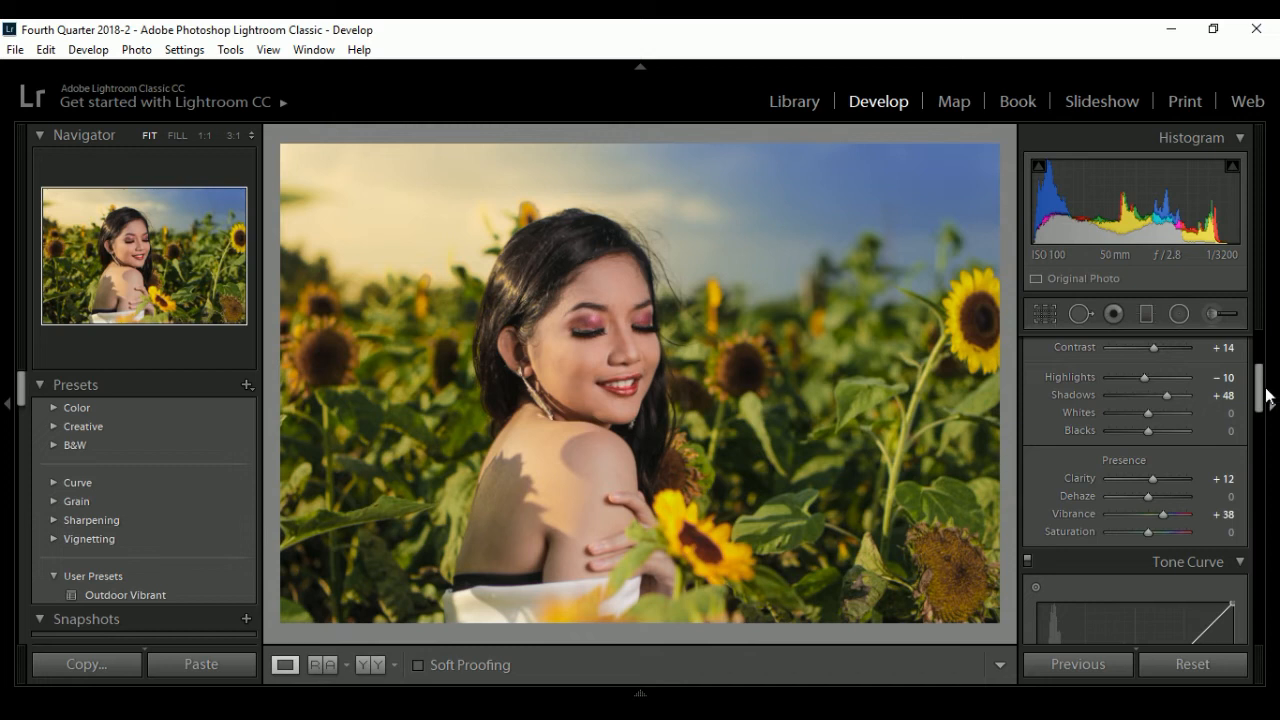
- Compare the photo before and after side by side, and return to the single photo view
drag(1266, 395, 1262, 343)
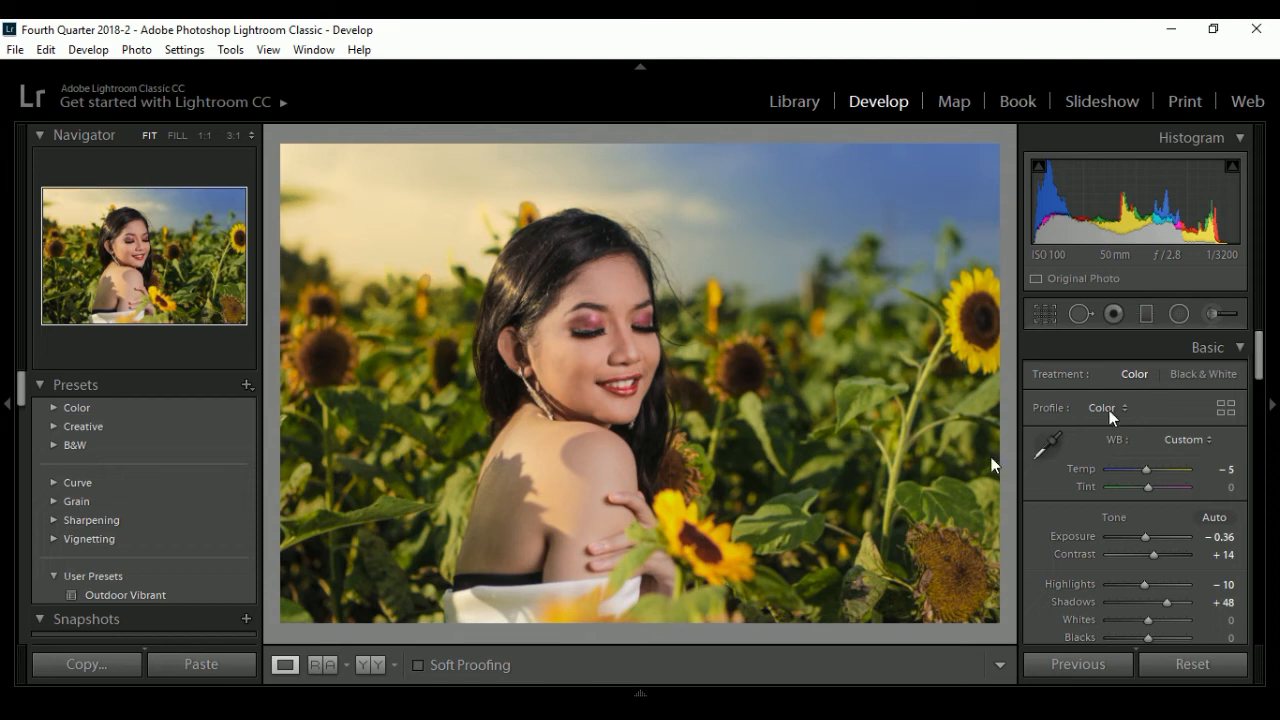
click(370, 666)
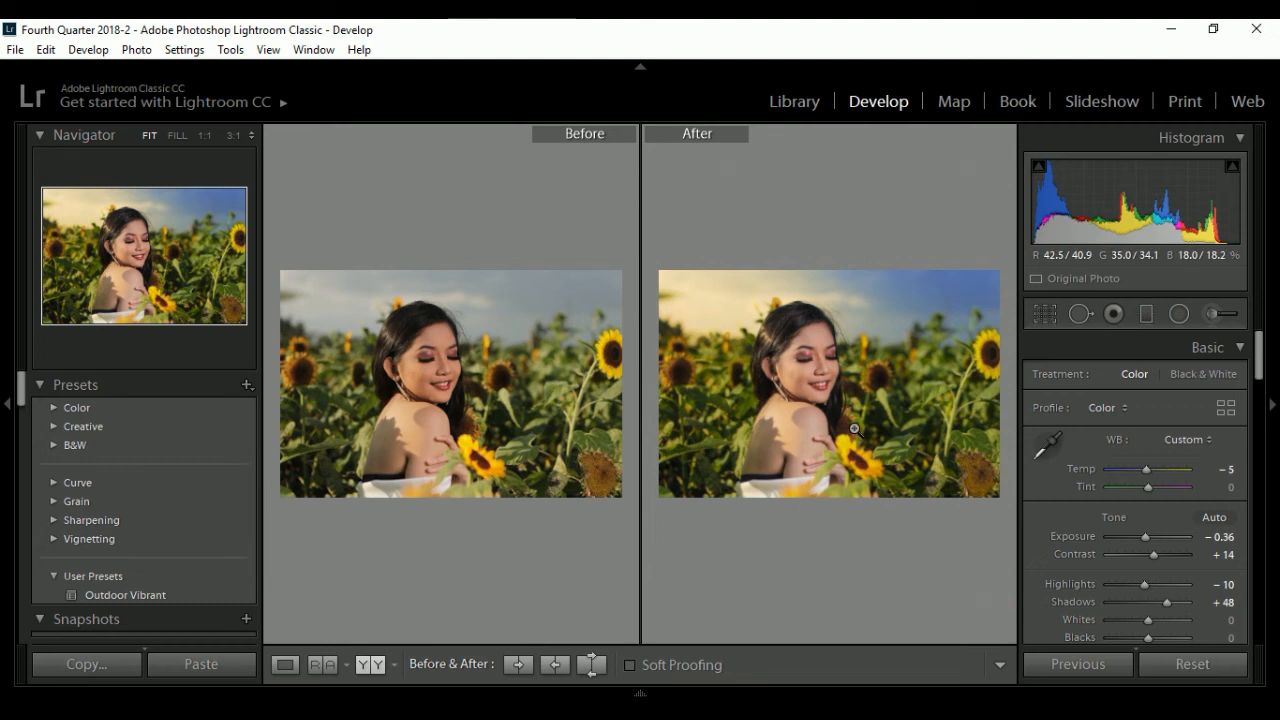
click(286, 665)
- Reopen the sky glow brush adjustment, reduce its Temp to 39, and finish the edit
click(1211, 315)
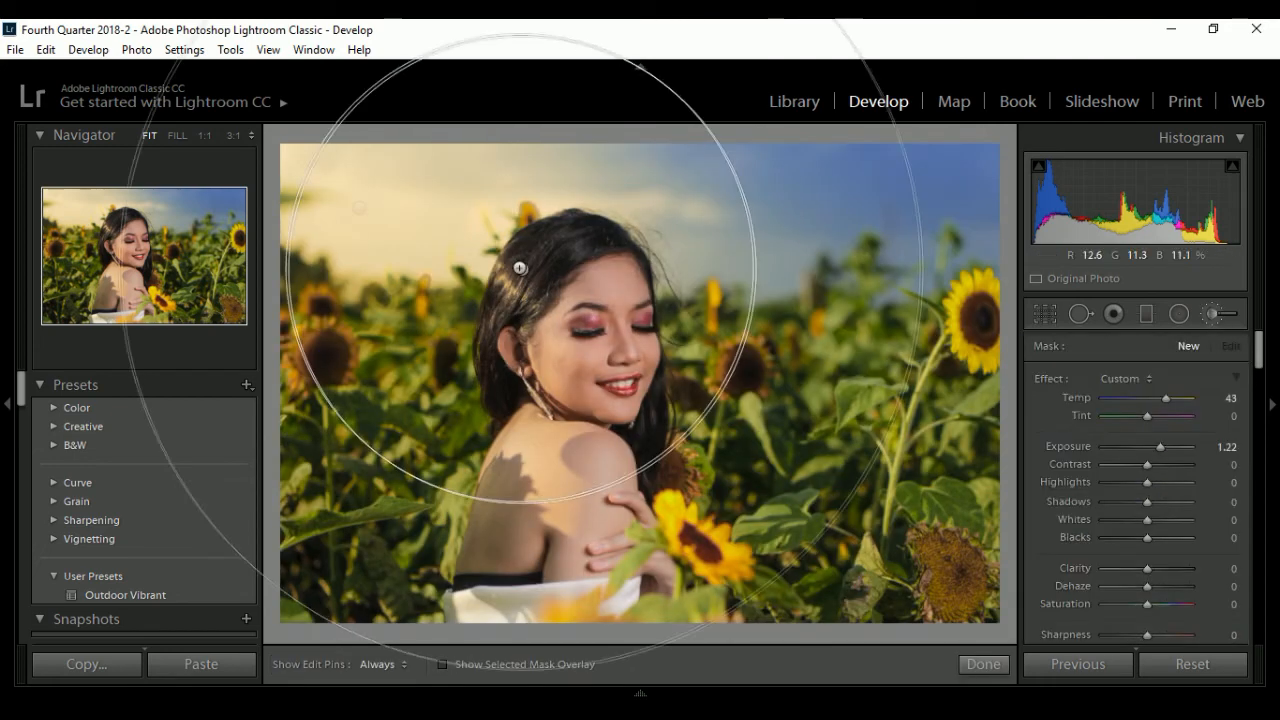
click(359, 207)
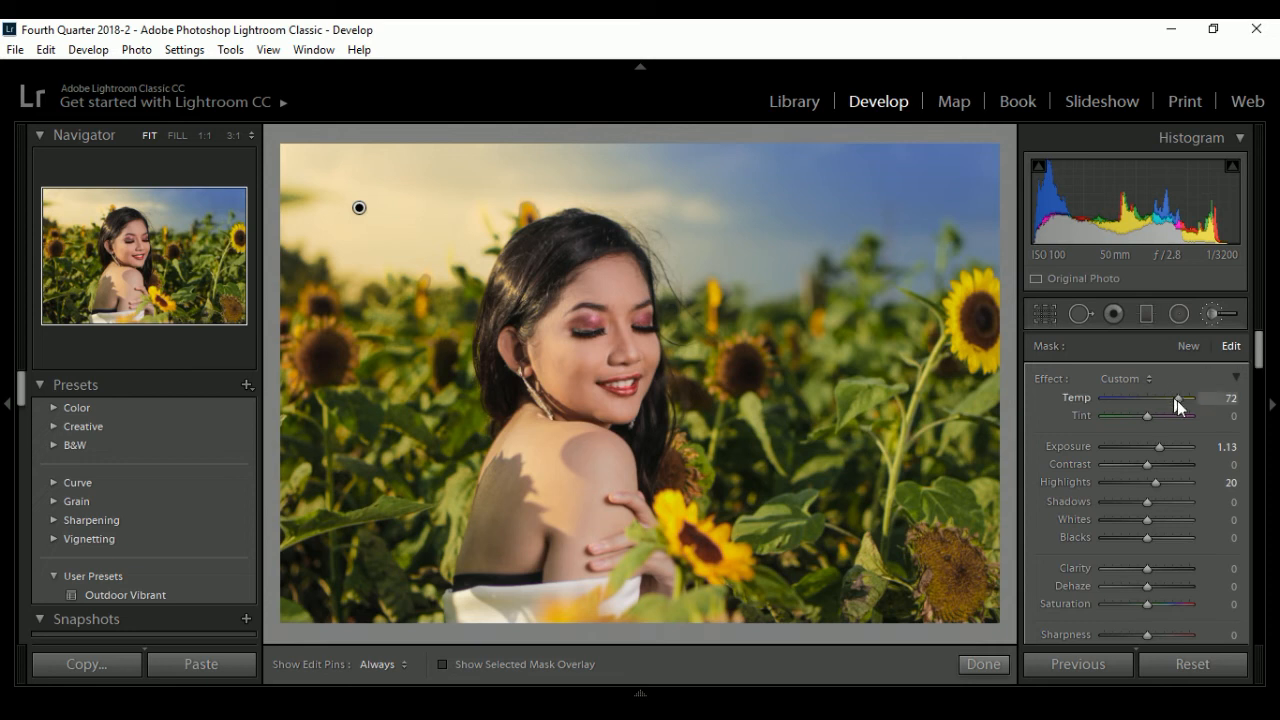
drag(1174, 398, 1160, 399)
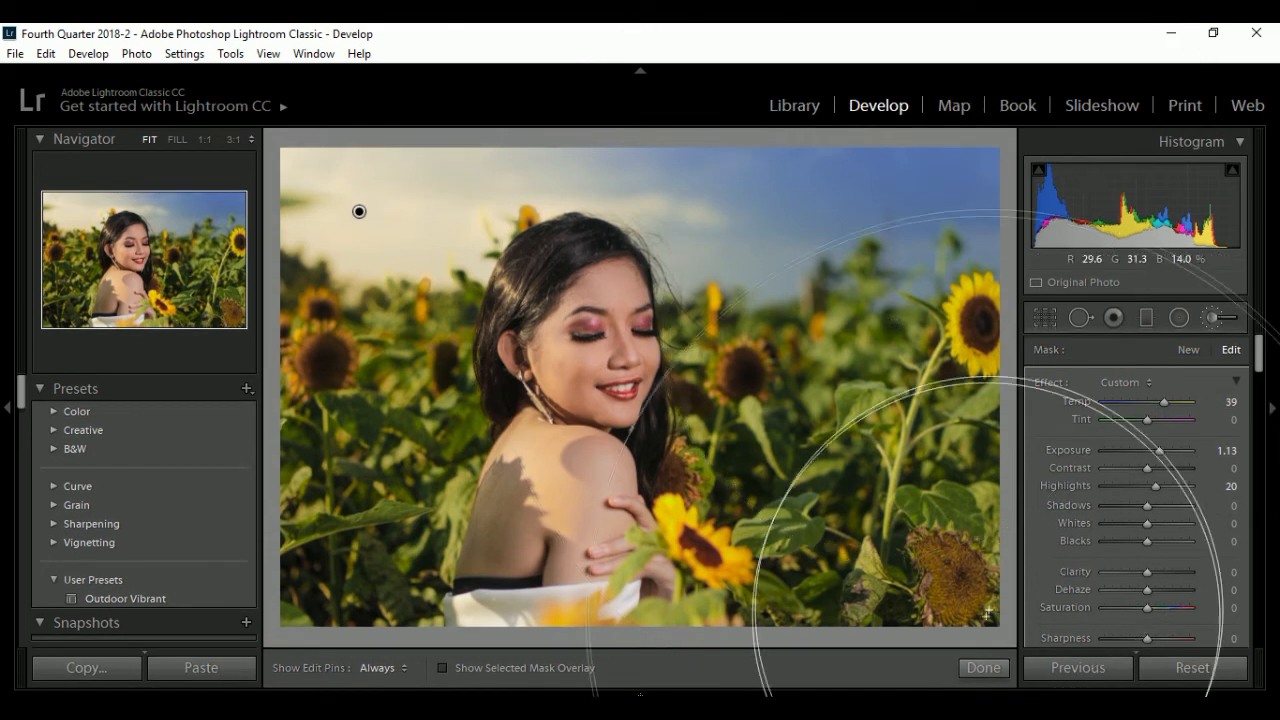
click(983, 668)
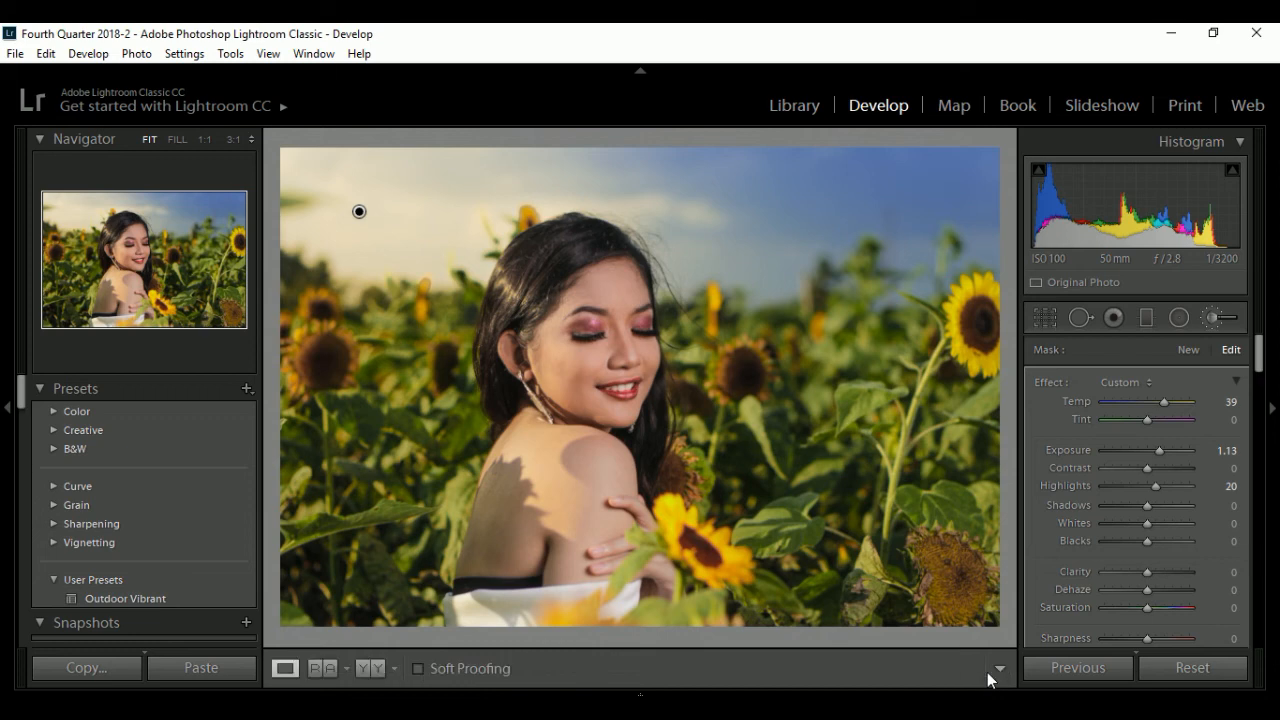
- Examine the woman's face and compare the softened sky glow with the original in a side-by-side before and after view
click(613, 338)
click(619, 340)
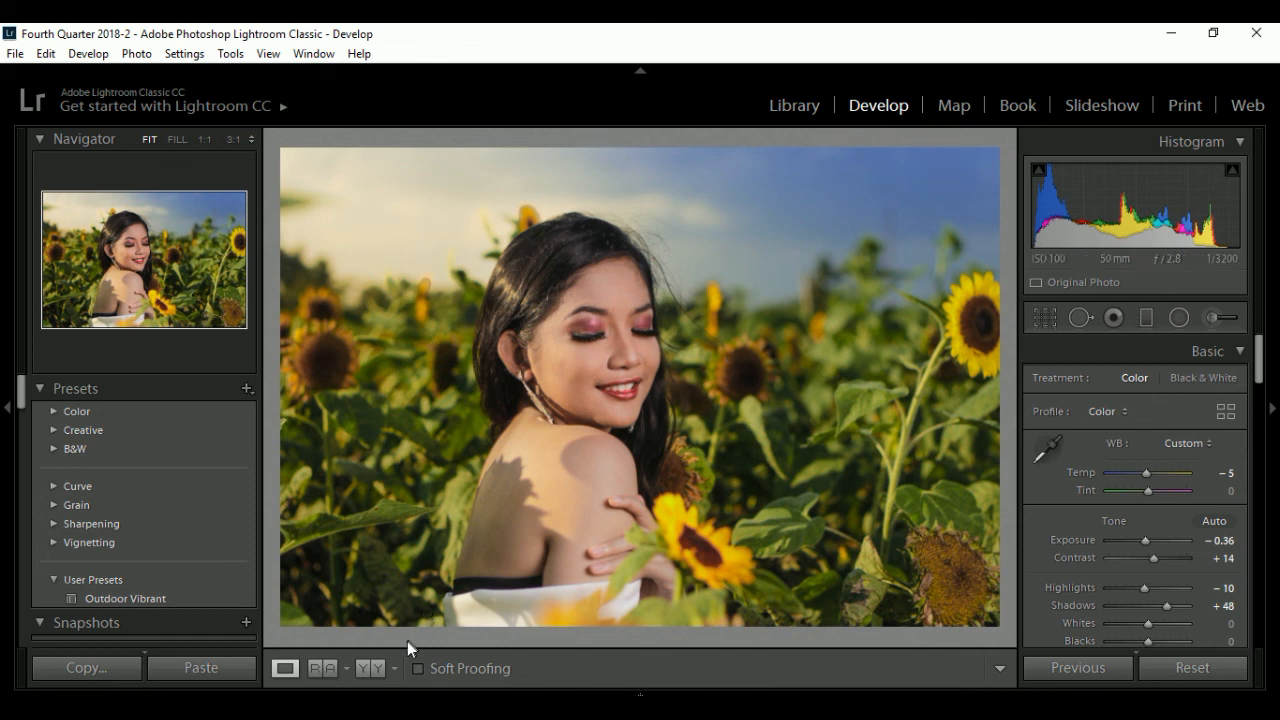
click(372, 668)
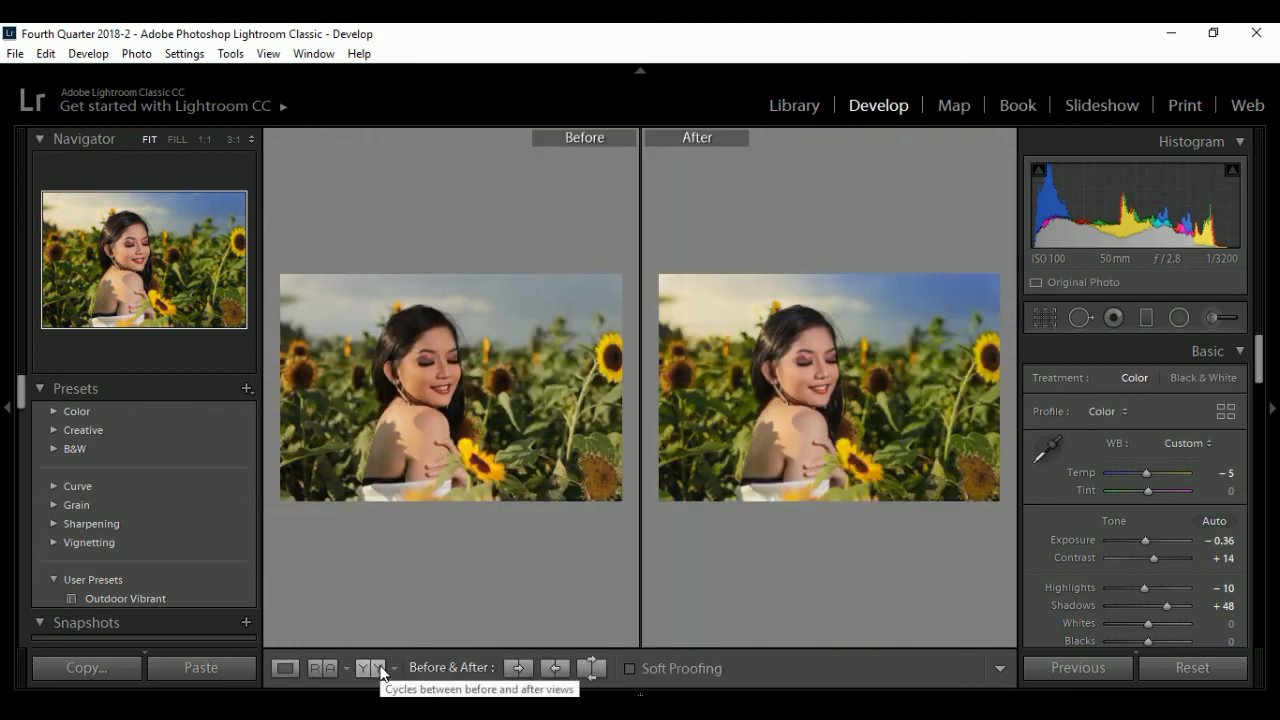